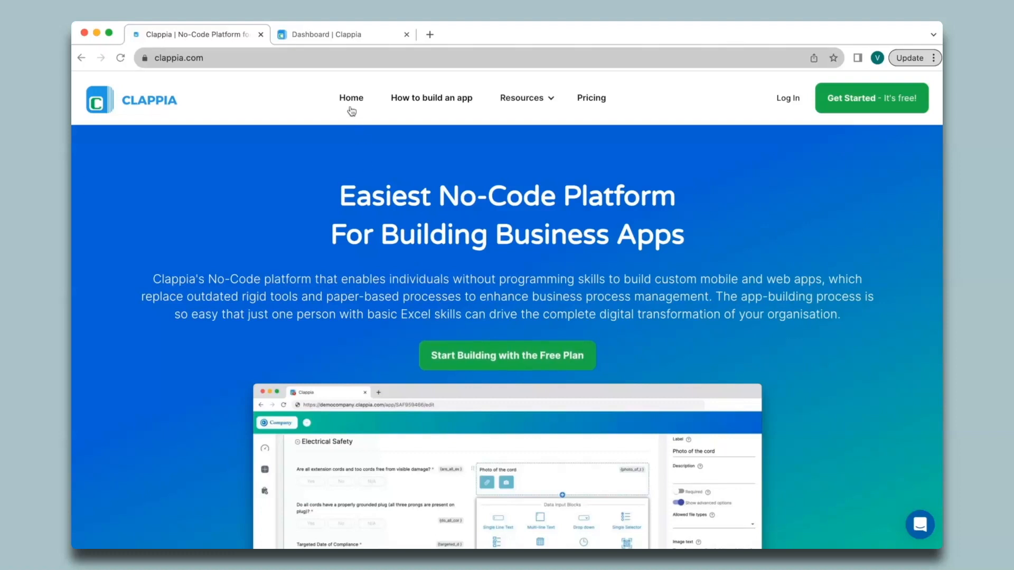
# Step: Open the Incident Report app from the workplace dashboard and review the fields of its submission form
pyautogui.click(334, 35)
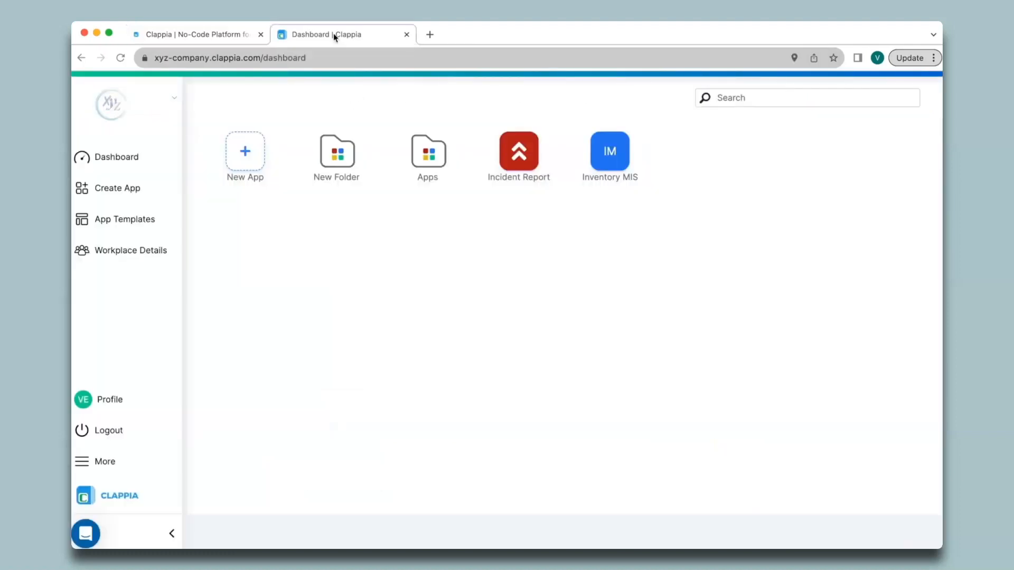
pyautogui.click(522, 157)
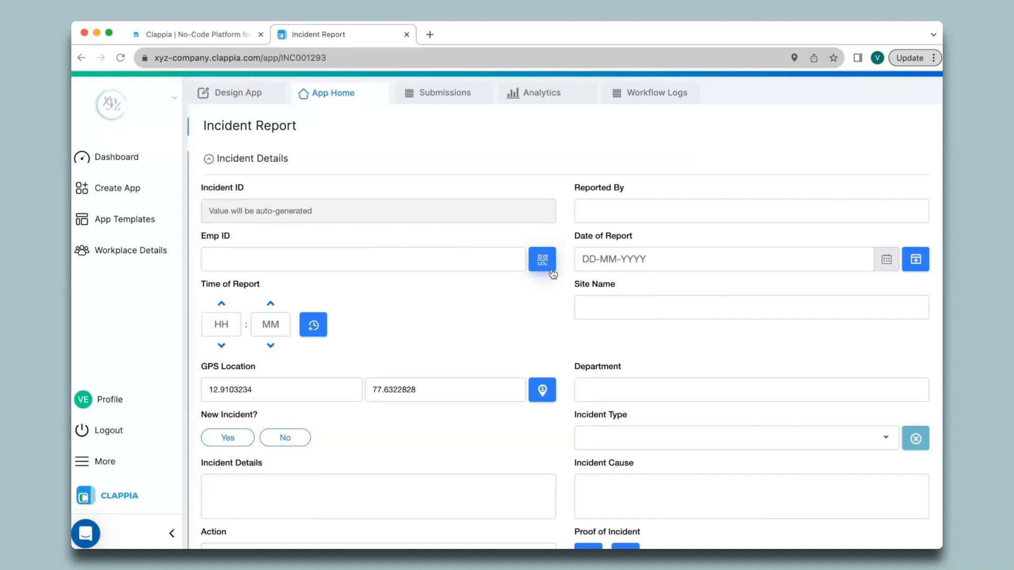
pyautogui.scroll(-3, 551, 274)
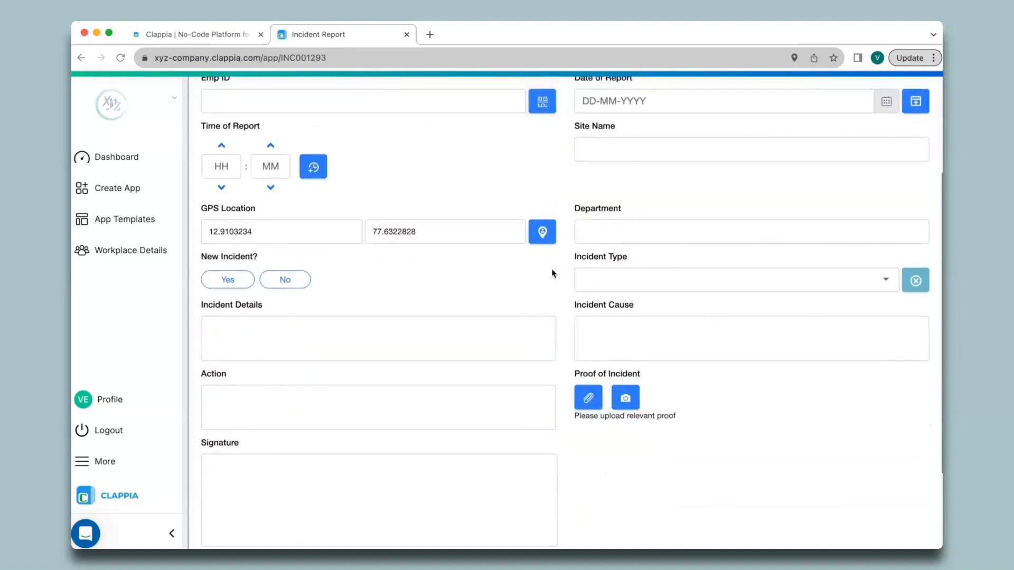
pyautogui.scroll(2, 552, 274)
pyautogui.scroll(2, 476, 221)
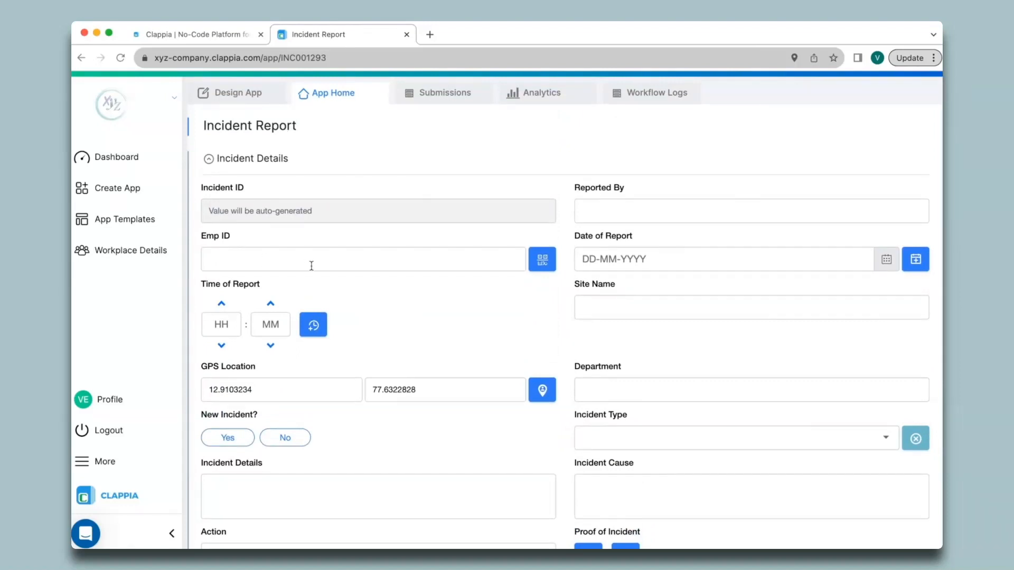
# Step: Open the app's design and examine the available data input blocks and the Incident ID block's settings
pyautogui.click(245, 95)
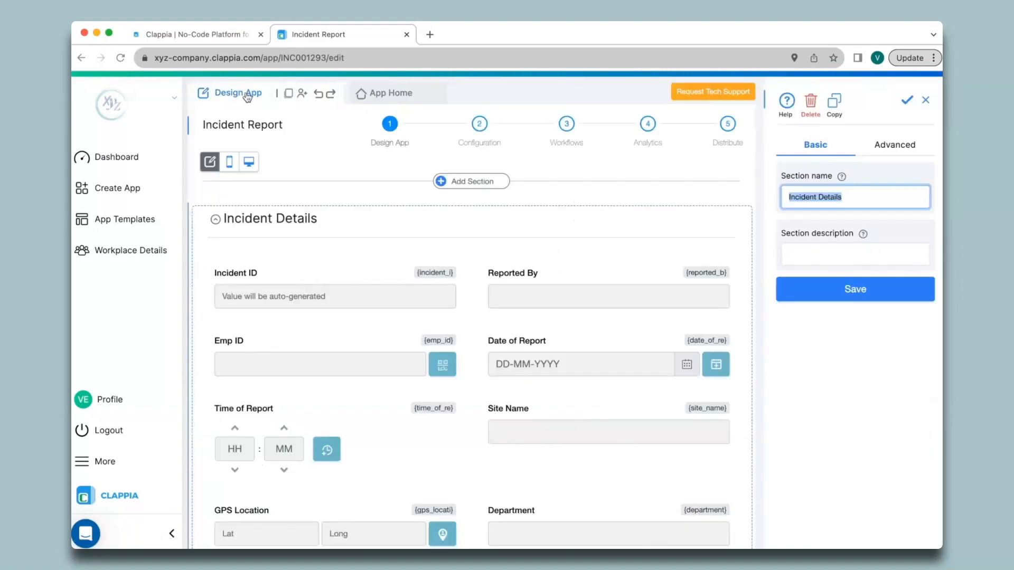
pyautogui.click(335, 388)
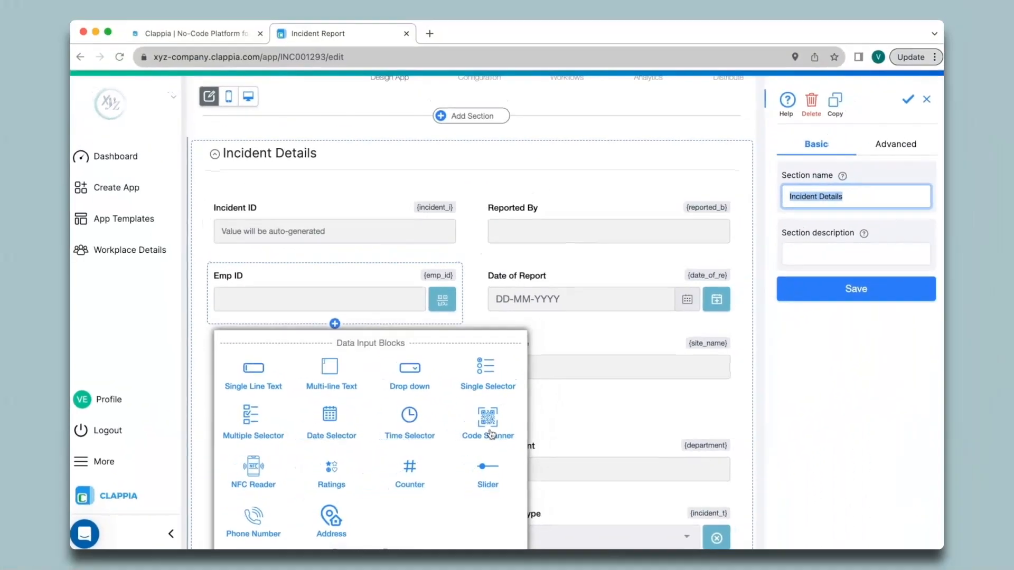
pyautogui.click(474, 319)
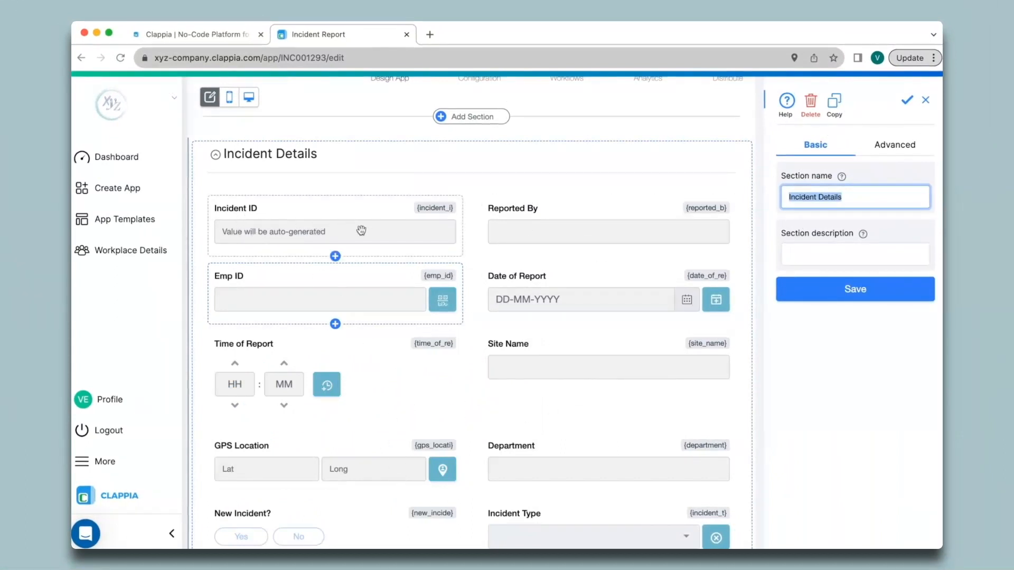
pyautogui.click(434, 215)
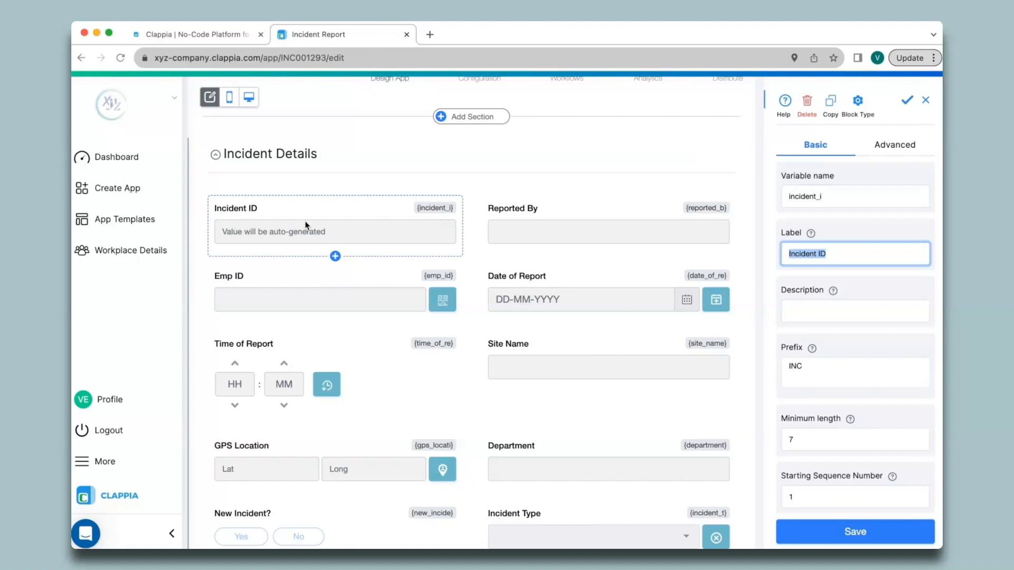
# Step: Add a new print template in the app's print settings and open it for editing
pyautogui.scroll(2, 305, 221)
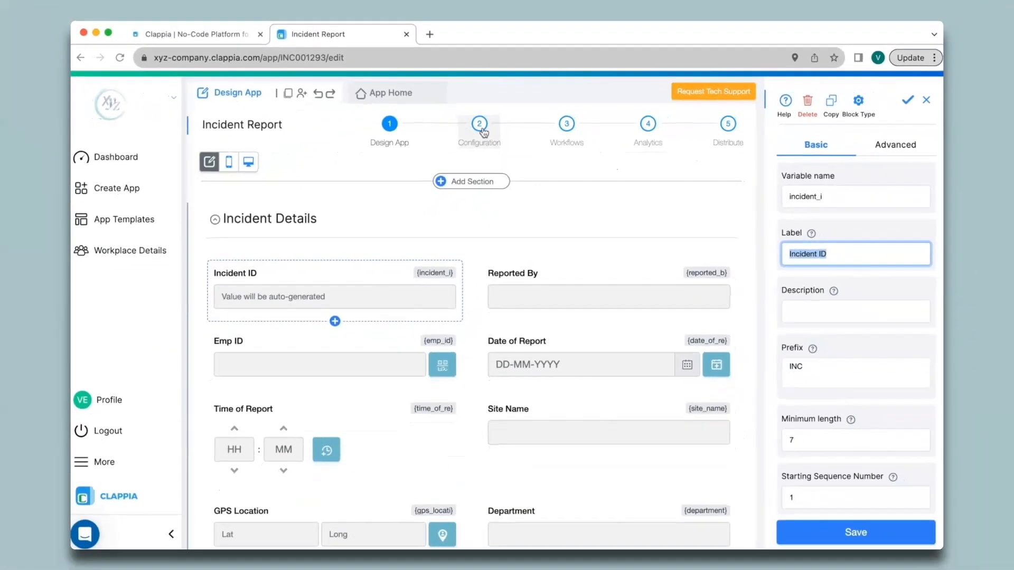
pyautogui.click(454, 230)
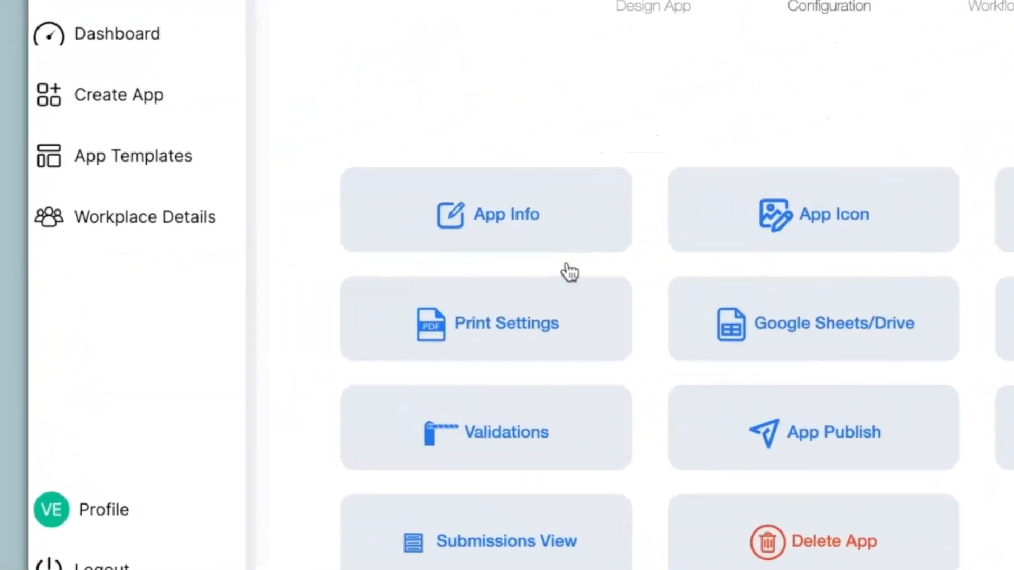
pyautogui.click(505, 342)
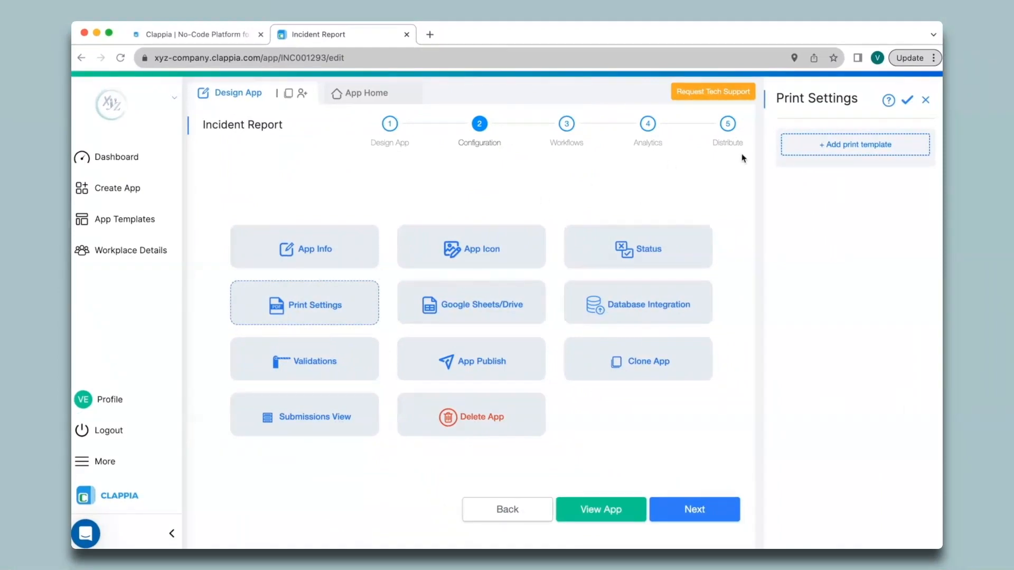
pyautogui.click(858, 153)
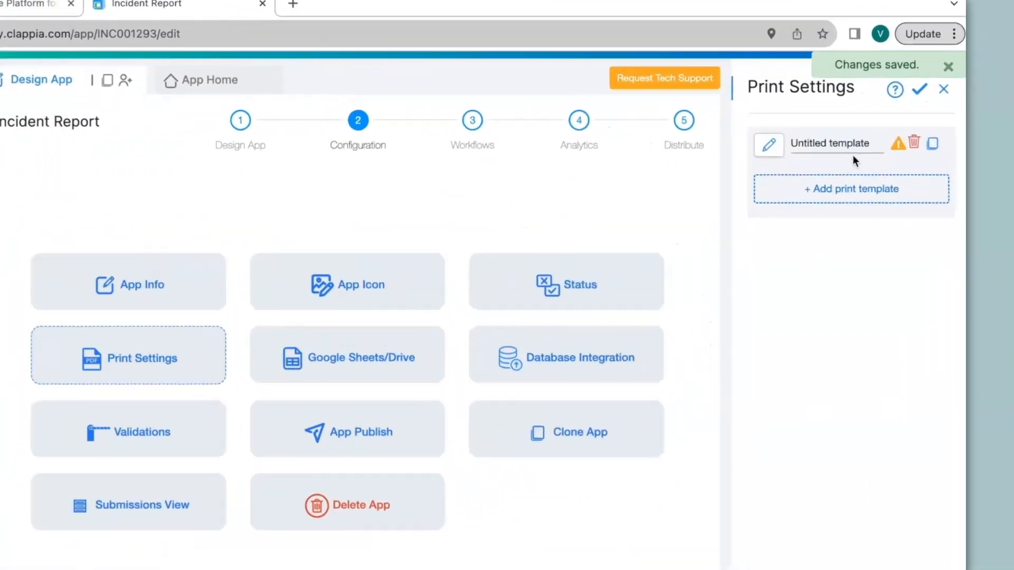
pyautogui.click(793, 145)
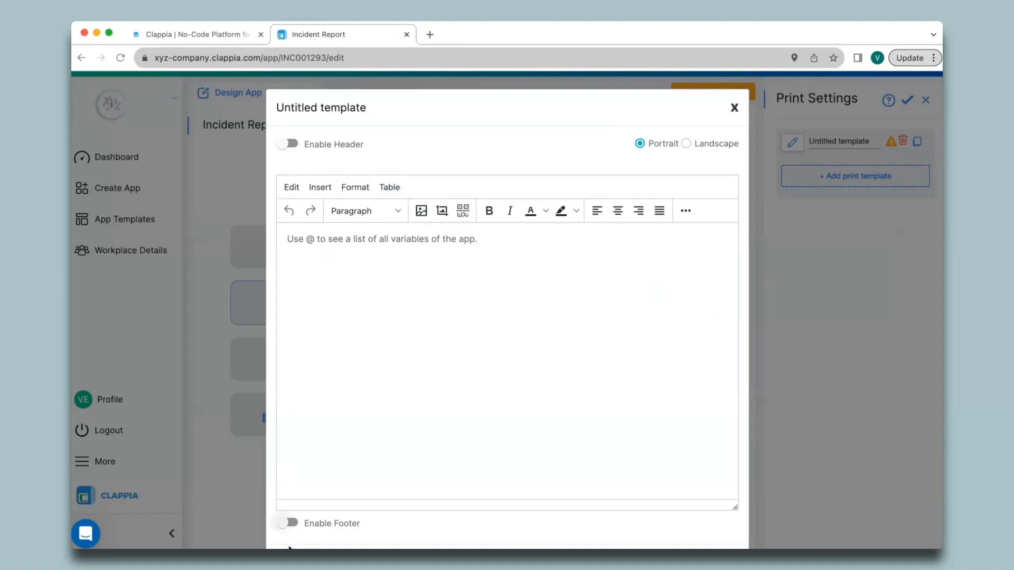
pyautogui.click(347, 251)
pyautogui.write('text')
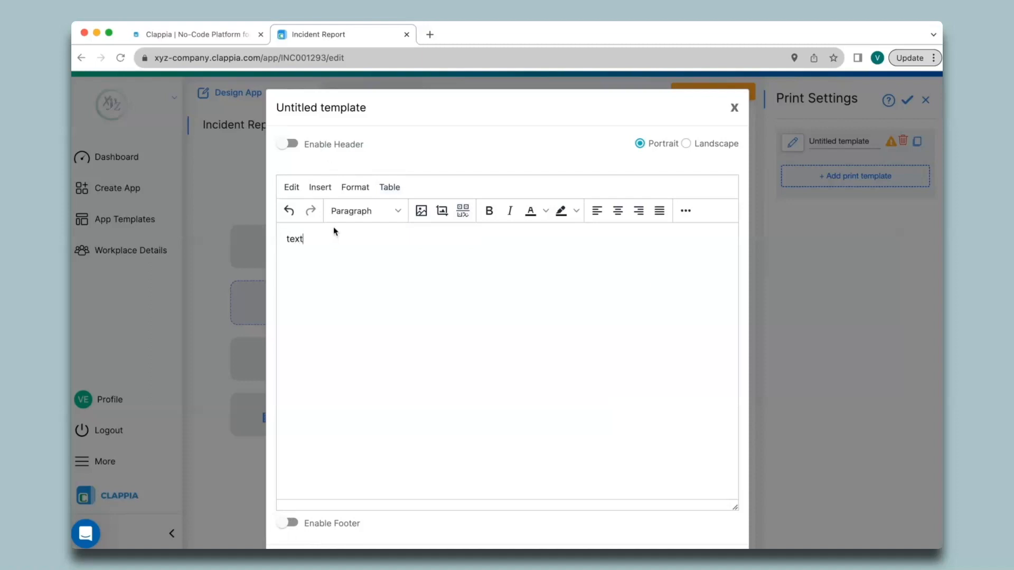
pyautogui.click(319, 189)
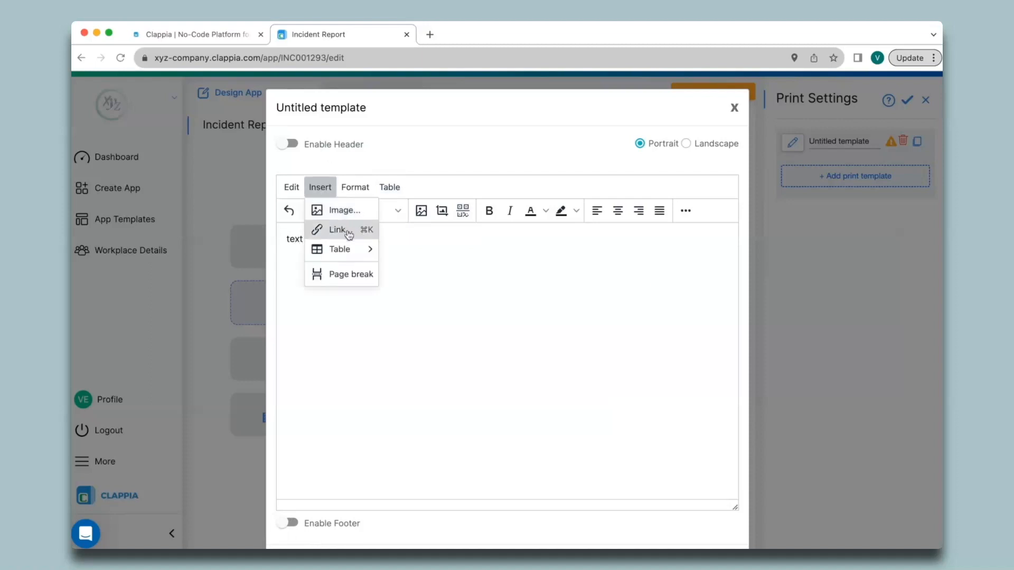
pyautogui.moveTo(356, 256)
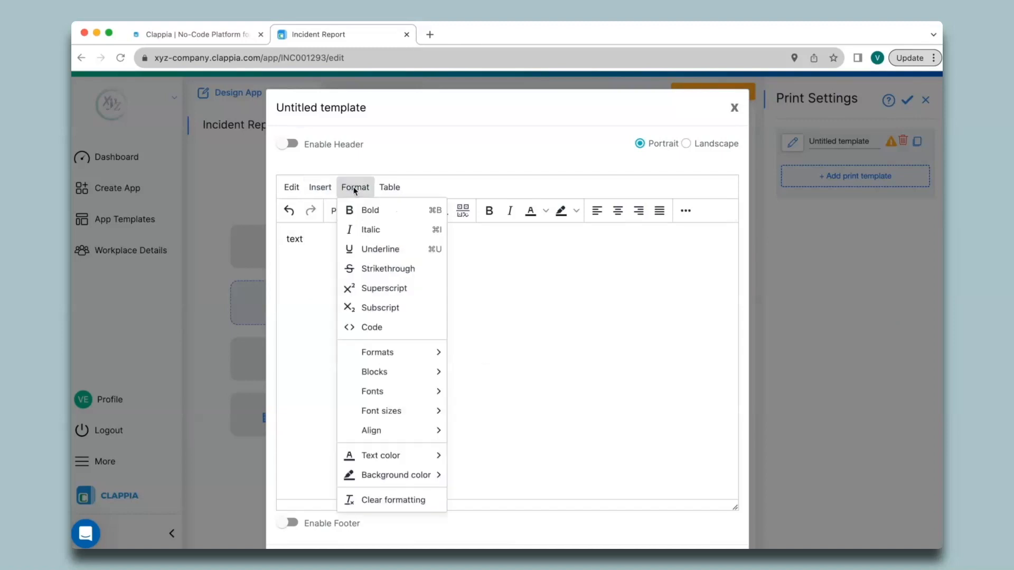
pyautogui.moveTo(399, 189)
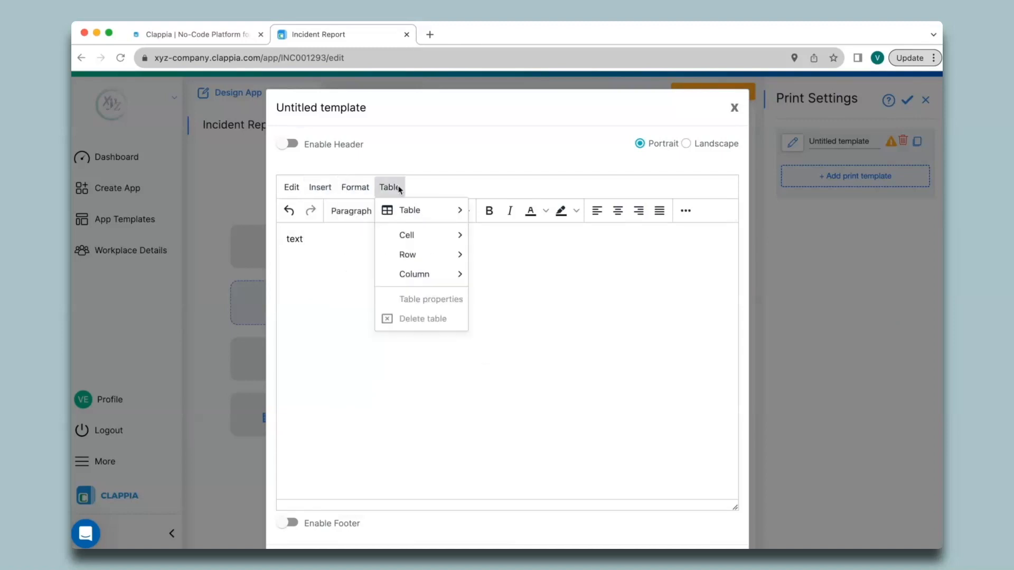
pyautogui.click(400, 189)
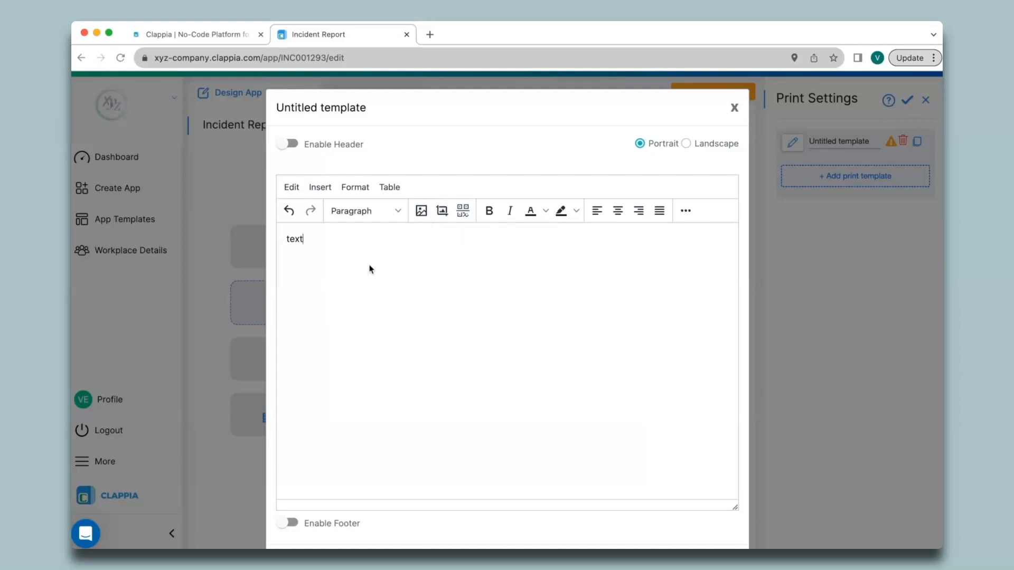
pyautogui.press('BackSpace')
pyautogui.press('BackSpace')
pyautogui.press('BackSpace')
pyautogui.press('BackSpace')
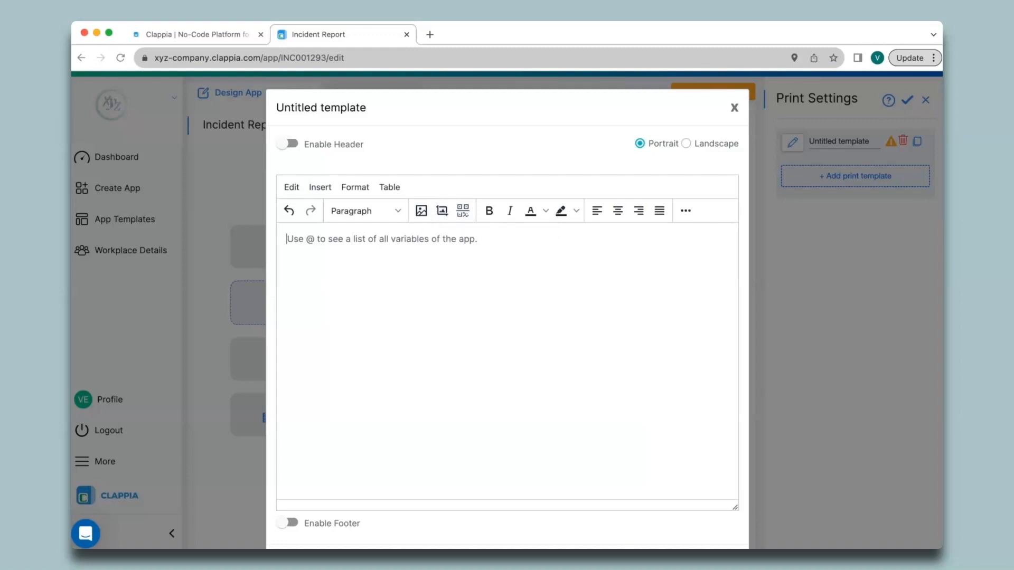
# Step: Paste the prepared Incident Report layout with its field variables into the print template and check its contents
pyautogui.press('super+v')
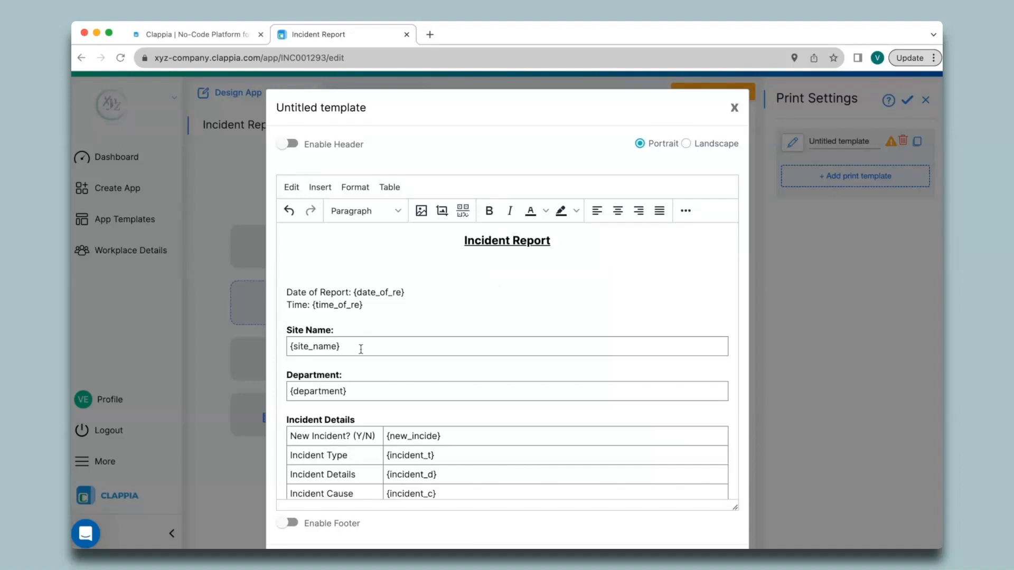
pyautogui.scroll(-3, 361, 349)
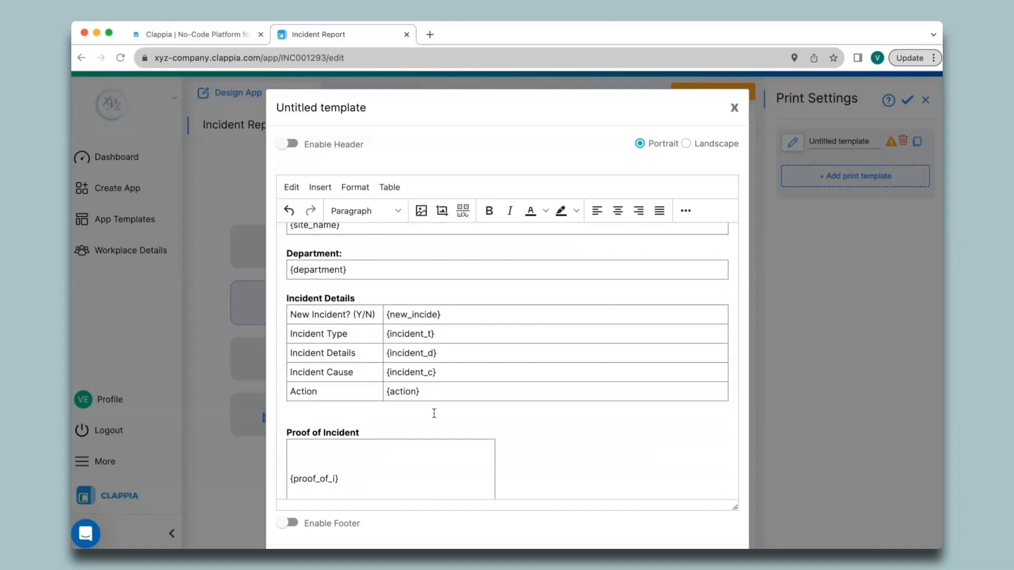
pyautogui.scroll(3, 435, 413)
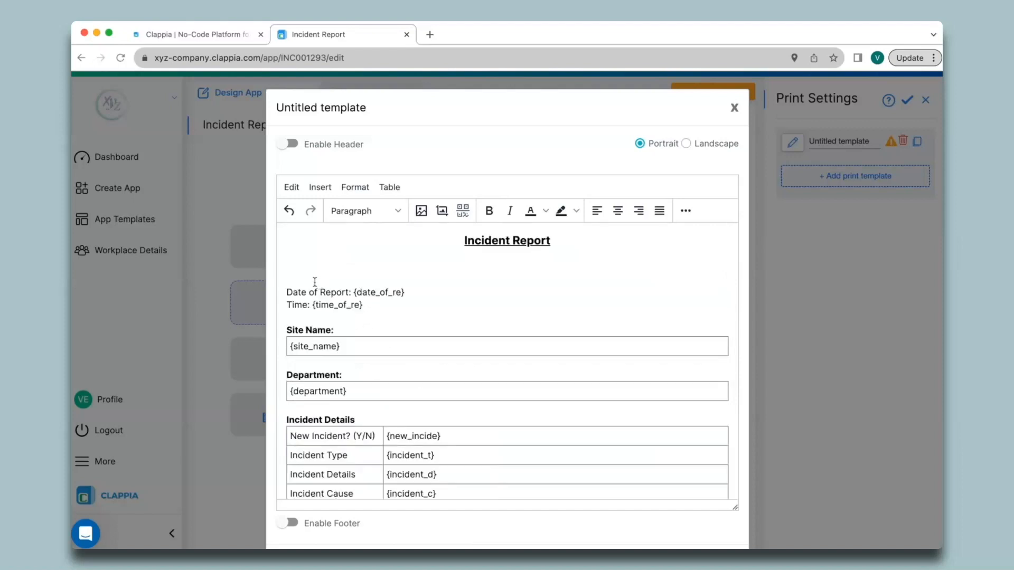
# Step: Insert a QR code for the Incident ID field on a new line between the Incident Report title and Date of Report
pyautogui.click(292, 274)
pyautogui.press('Return')
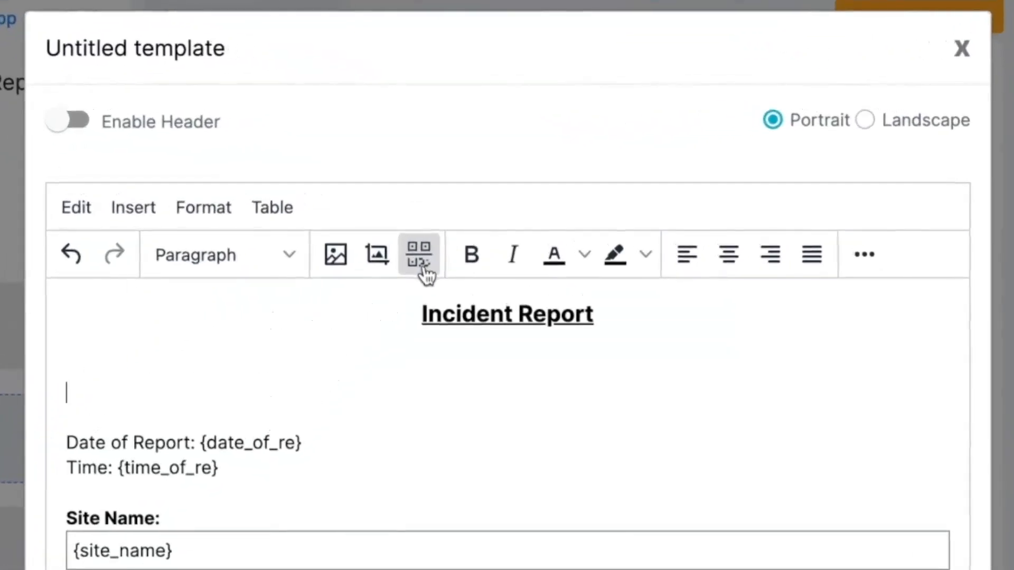
pyautogui.click(455, 211)
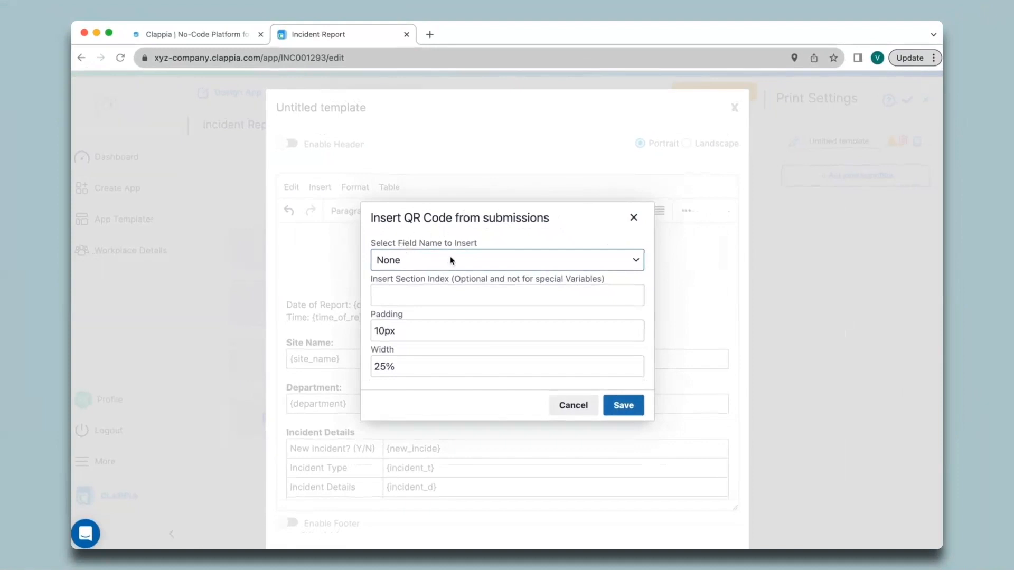
pyautogui.click(451, 260)
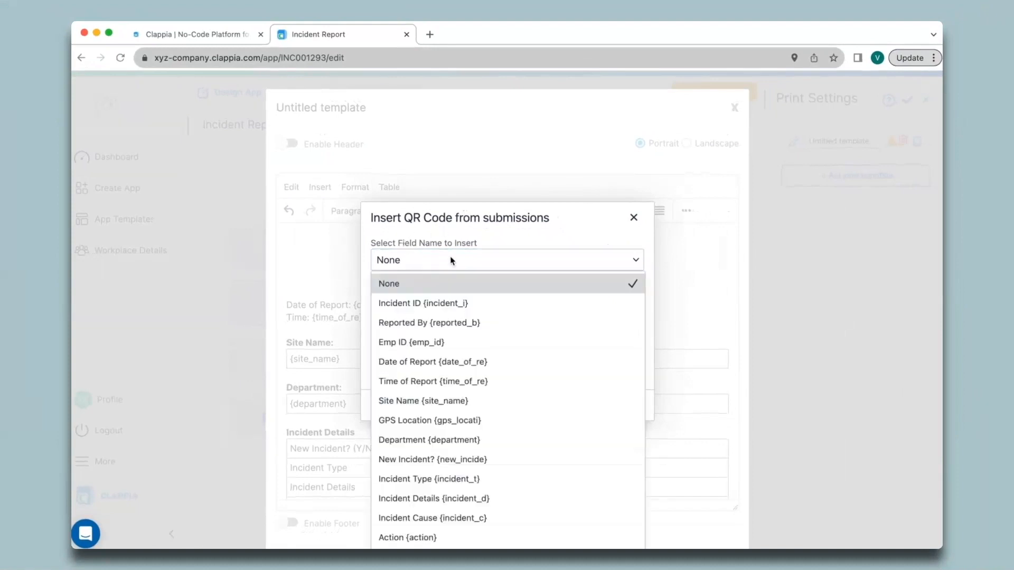
pyautogui.scroll(-5, 464, 344)
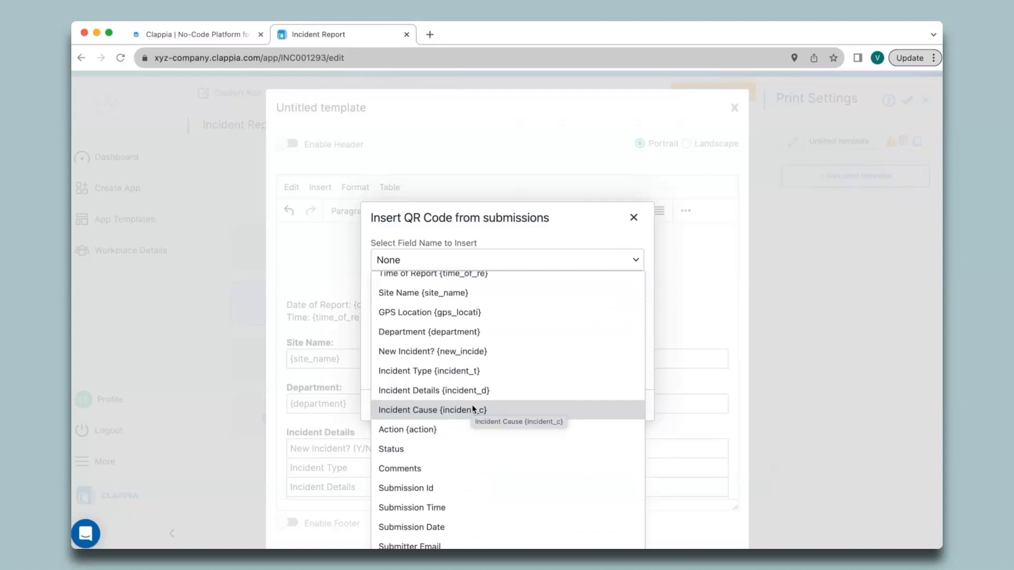
pyautogui.scroll(-1, 472, 407)
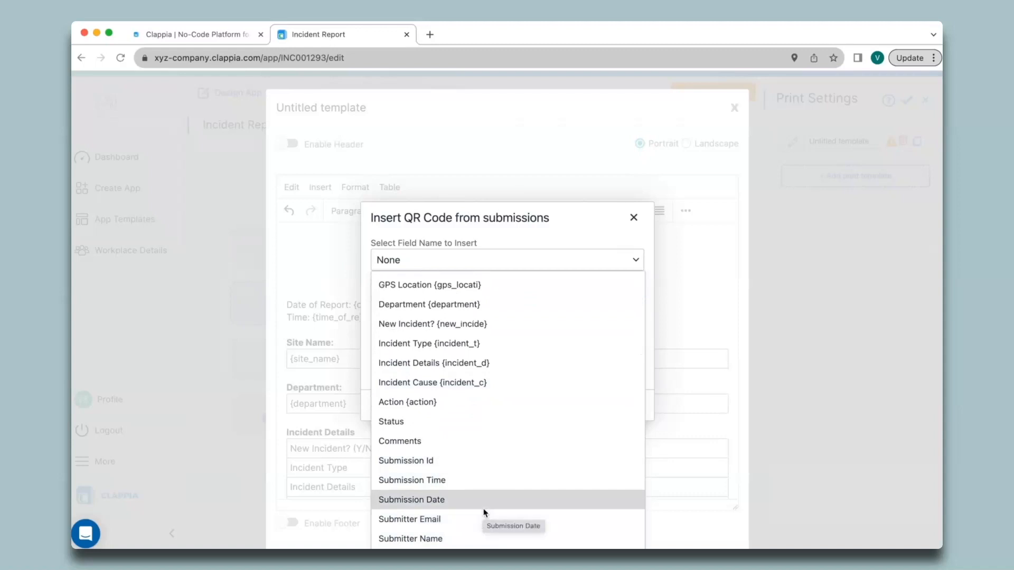
pyautogui.scroll(2, 484, 512)
pyautogui.scroll(4, 484, 512)
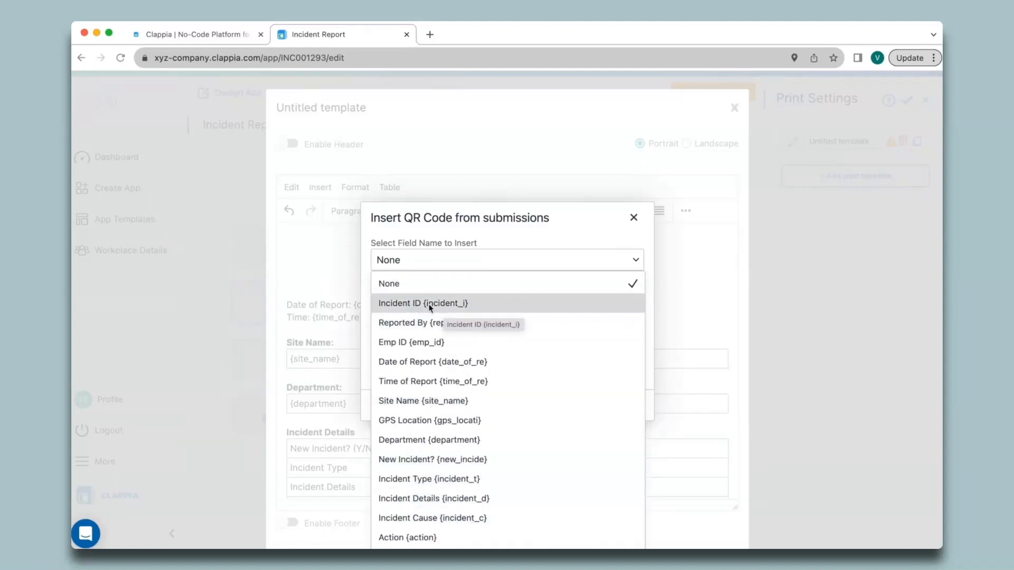
pyautogui.click(446, 305)
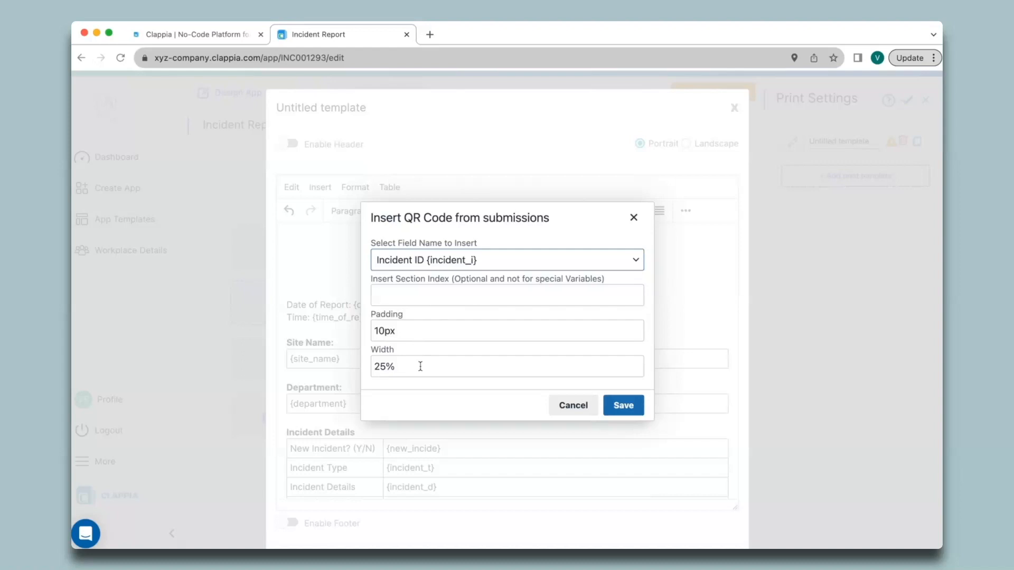
pyautogui.click(628, 410)
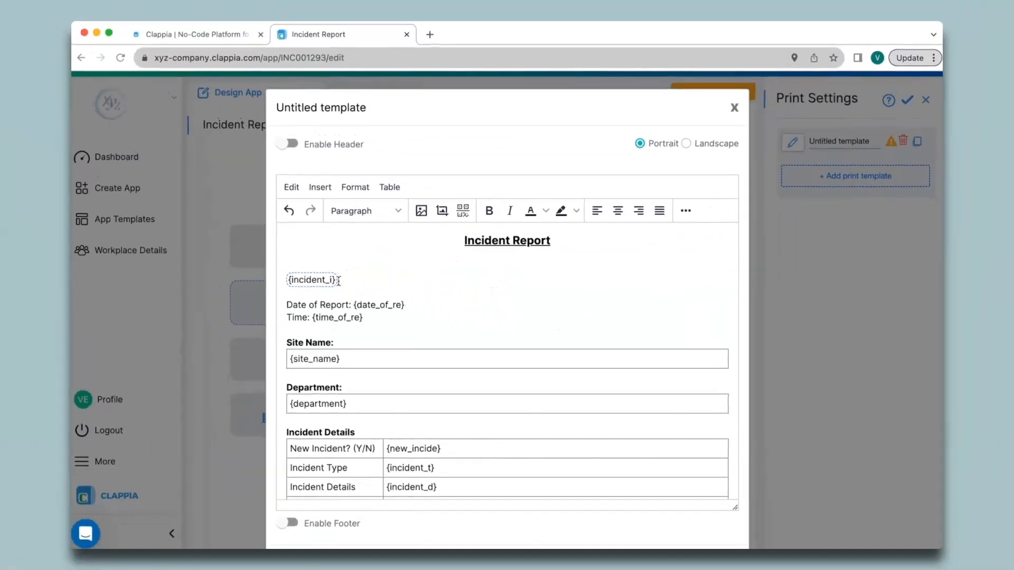
# Step: Save and close the print template, and rename it Incident Report
pyautogui.scroll(-10, 789, 297)
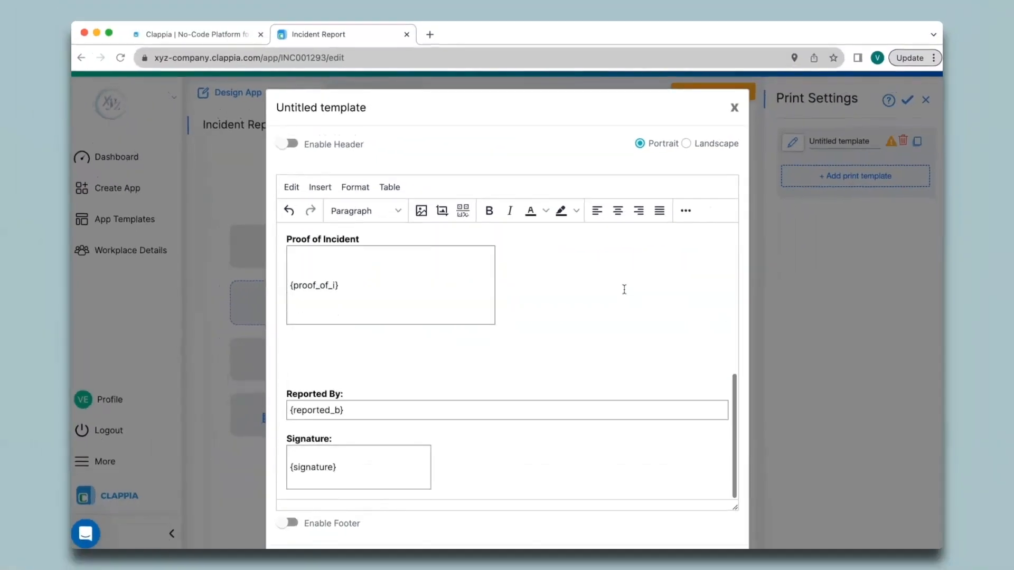
pyautogui.click(669, 508)
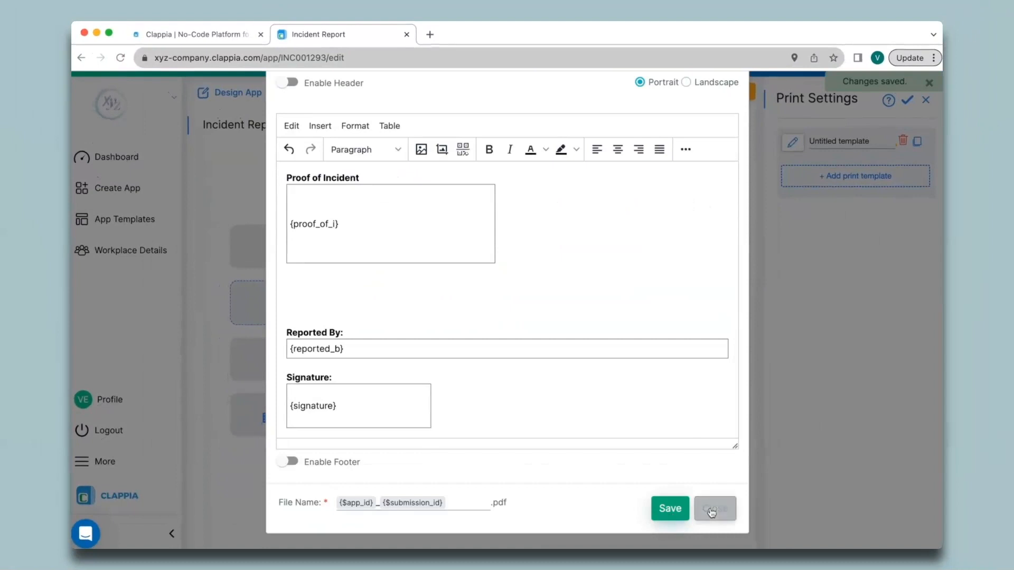
pyautogui.click(715, 508)
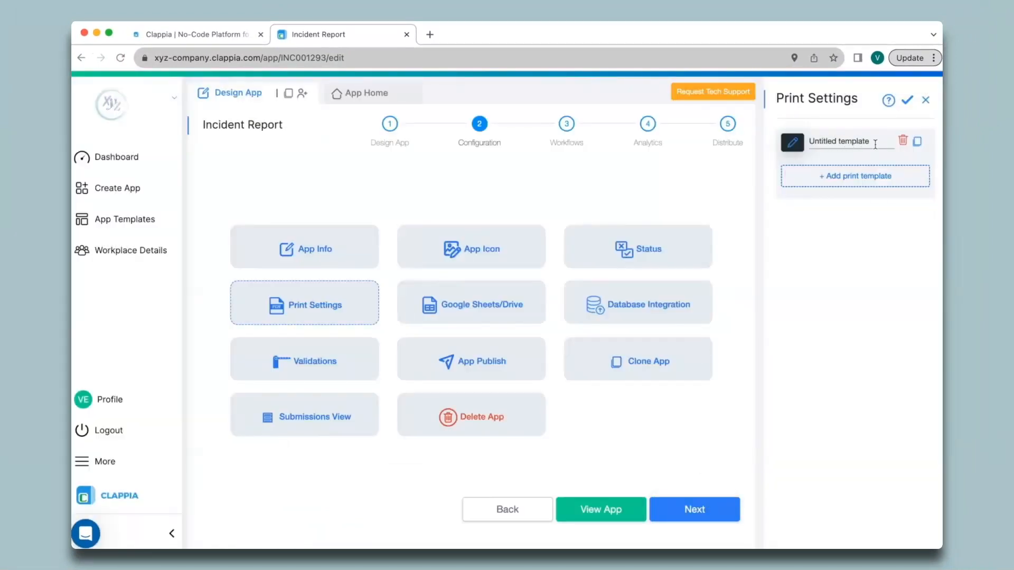
pyautogui.click(908, 101)
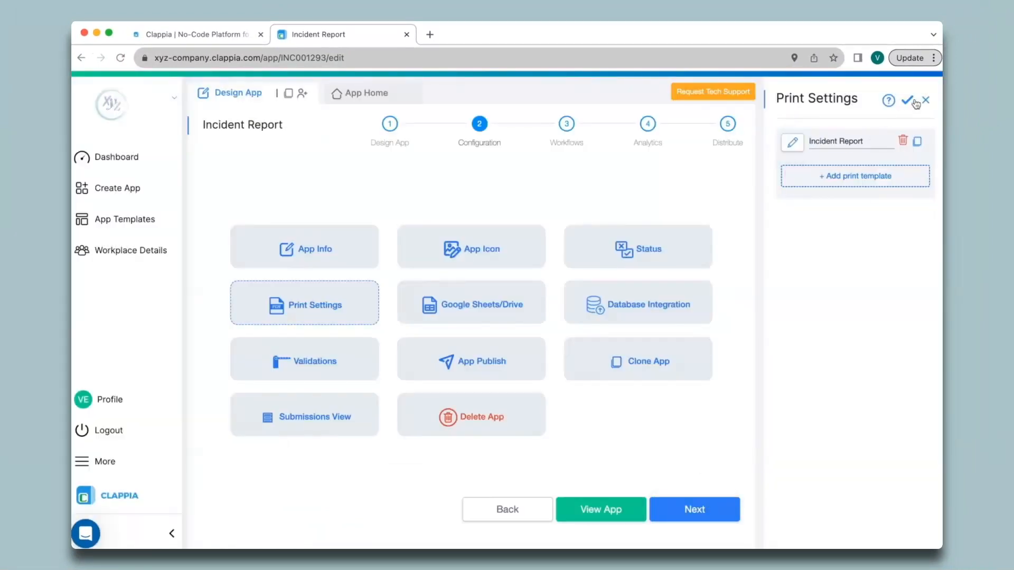
# Step: Start a new incident report with Site Name XYZ, Department 1, New Incident set to Yes and Incident Type set to Workplace incident
pyautogui.click(385, 98)
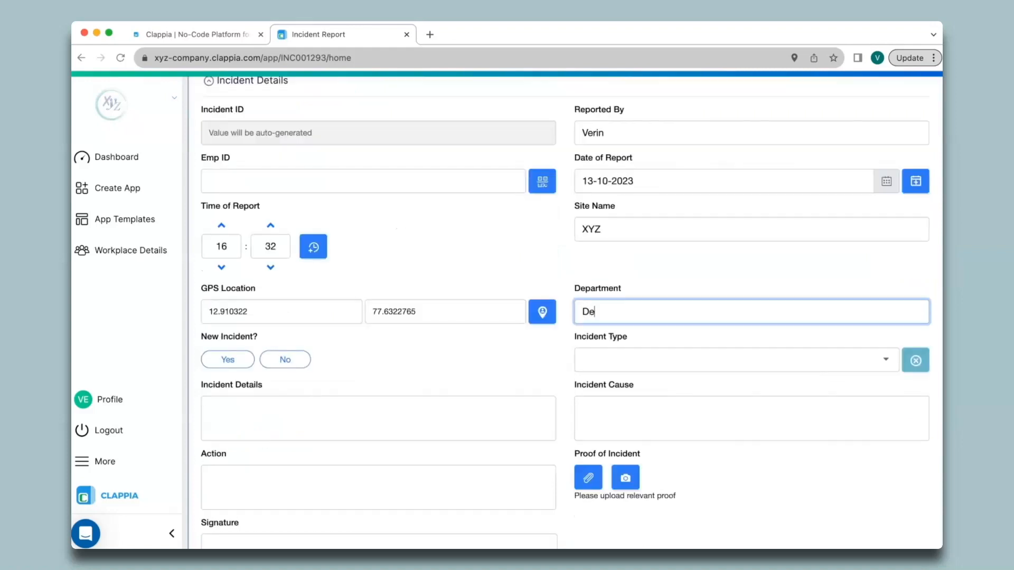
pyautogui.write('partment 1')
pyautogui.click(227, 360)
pyautogui.click(734, 359)
pyautogui.click(624, 396)
# Step: Enter "Details.." as Incident Details, "Root Cause.." as Incident Cause and "Immediate" as Action, and draw a freehand signature
pyautogui.click(378, 419)
pyautogui.write('De')
pyautogui.write('tails..')
pyautogui.click(751, 419)
pyautogui.write('Root Cause..')
pyautogui.click(378, 487)
pyautogui.write('Immediate')
pyautogui.moveTo(294, 447); pyautogui.dragTo(392, 446)
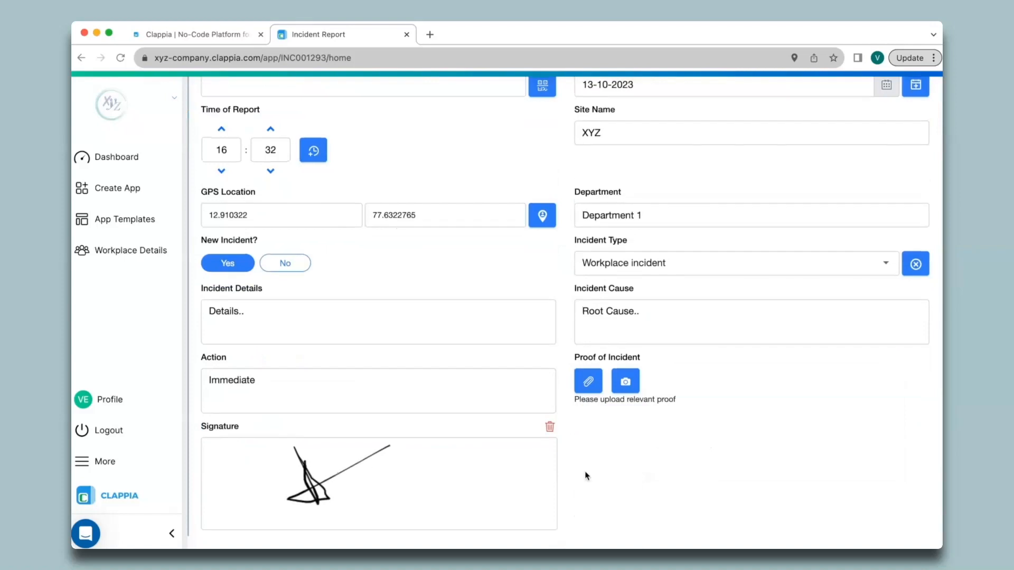
# Step: Review the completed incident report form and submit it
pyautogui.scroll(2, 585, 471)
pyautogui.scroll(-3, 585, 471)
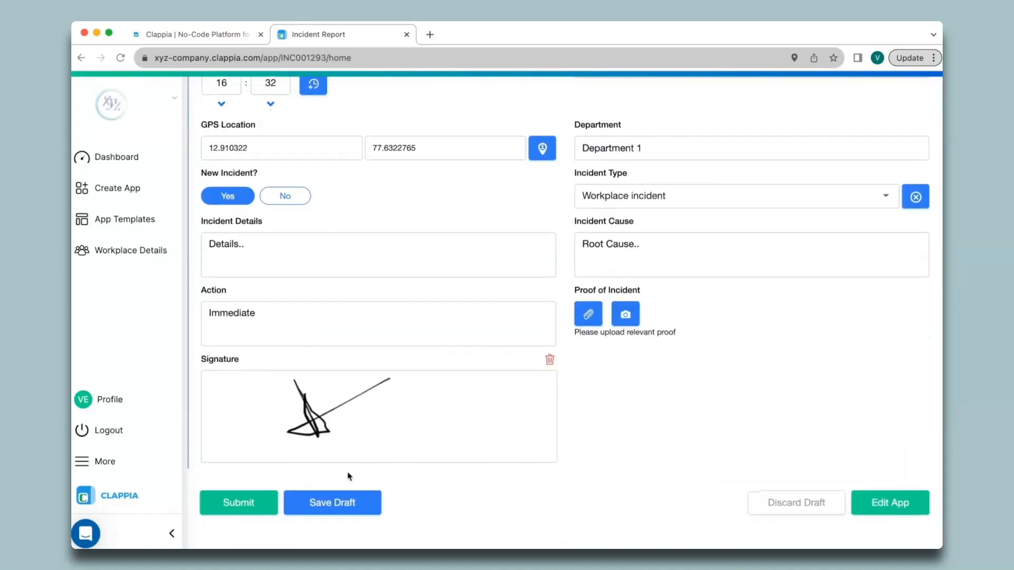
pyautogui.click(267, 504)
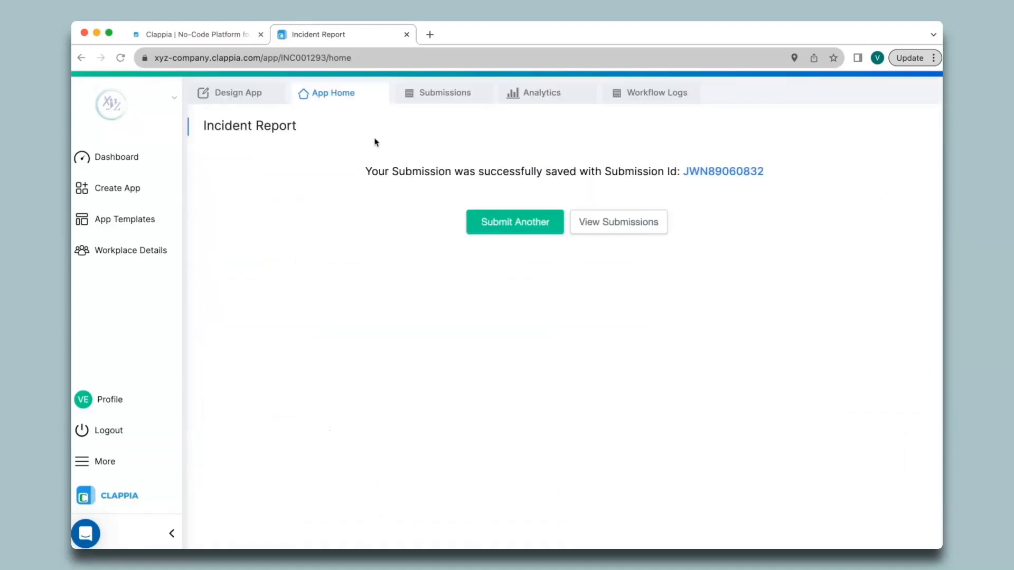
# Step: Review the submitted incident among the app's submissions, examine its PDF print with the QR code, and close the print preview
pyautogui.click(445, 98)
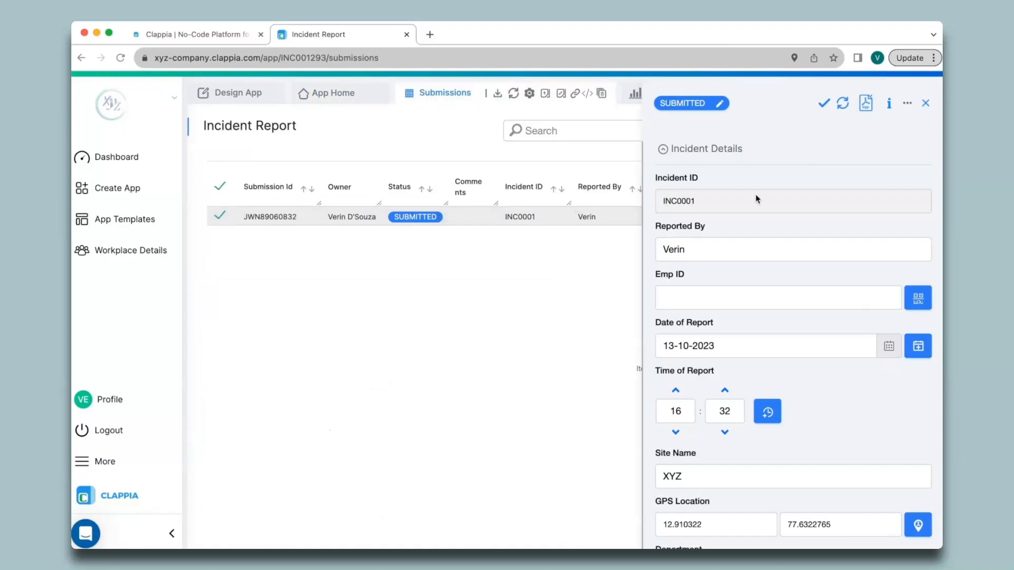
pyautogui.scroll(-6, 756, 199)
pyautogui.scroll(6, 756, 199)
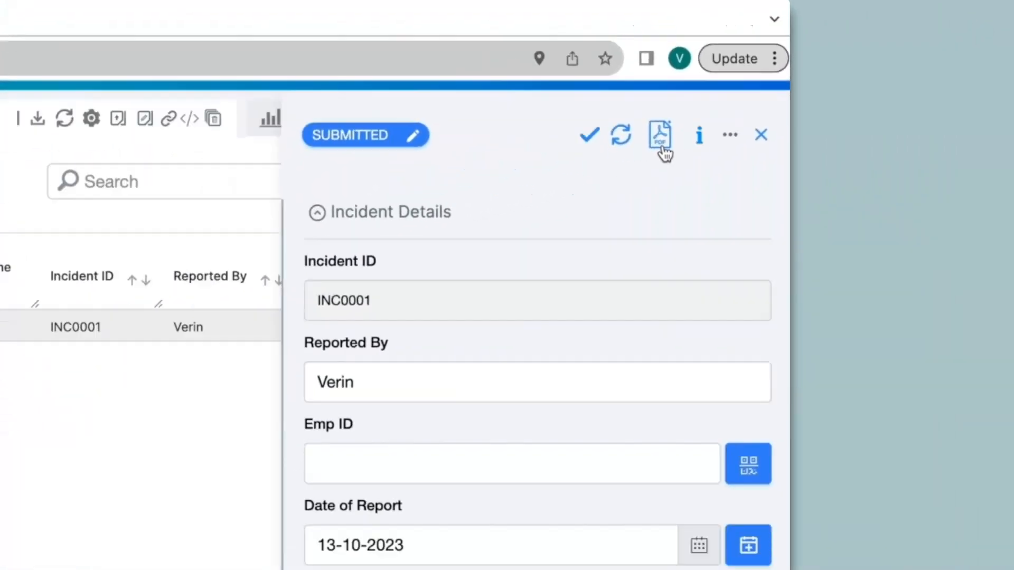
pyautogui.click(448, 203)
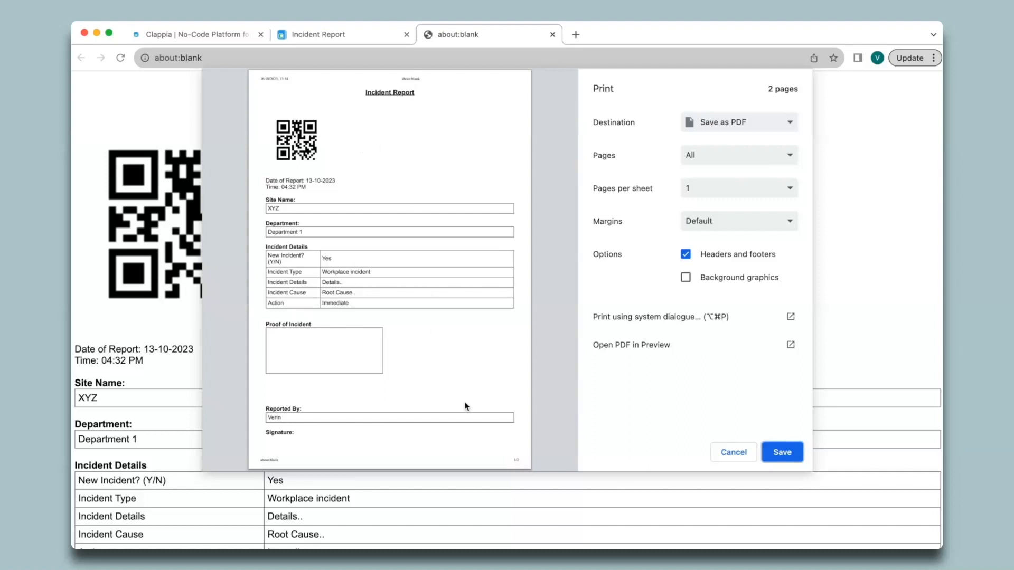
pyautogui.click(552, 35)
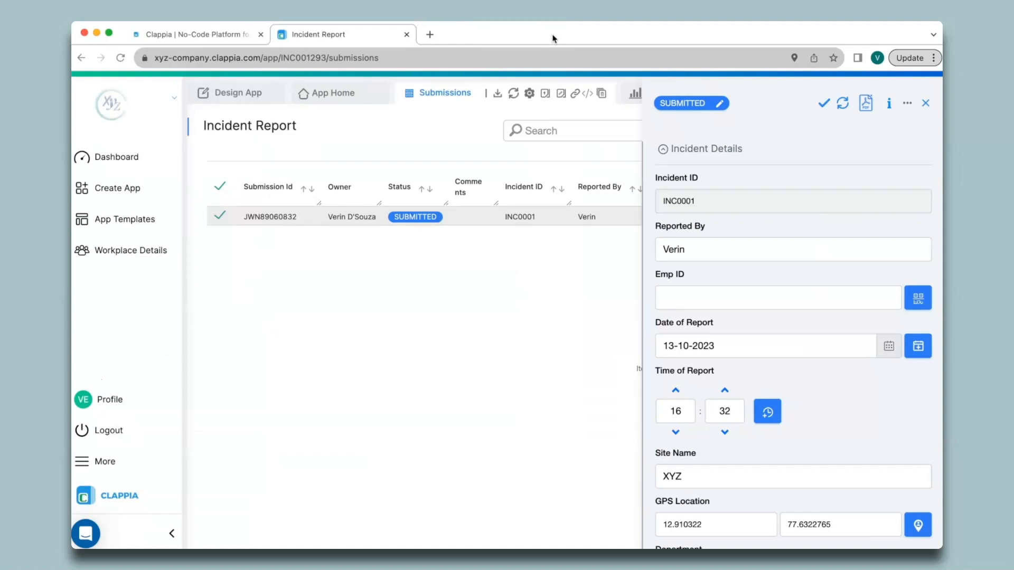
# Step: Open the Inventory MIS app's design and allow its SKU Master section to be copied during submission
pyautogui.click(117, 164)
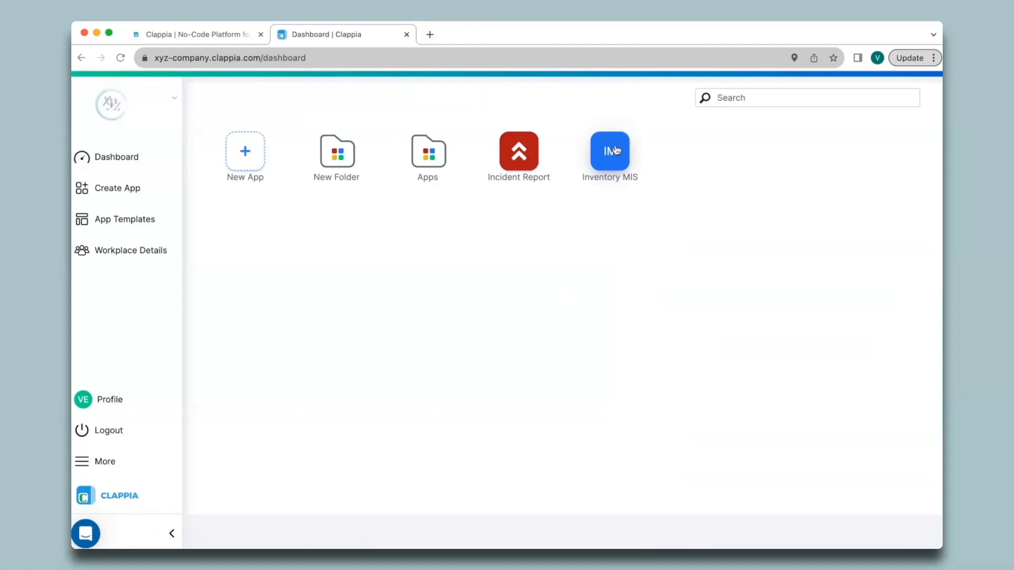
pyautogui.click(615, 150)
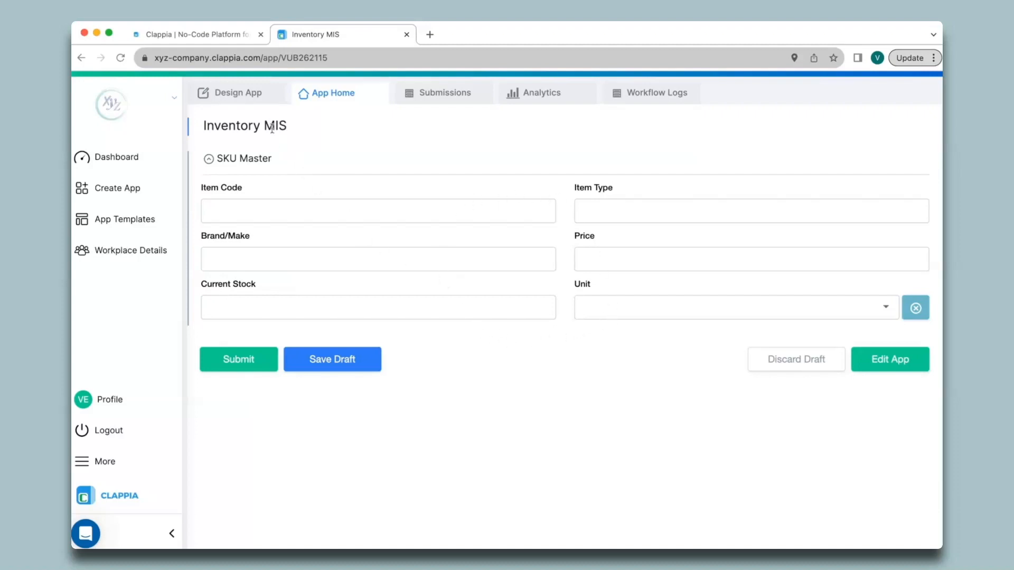
pyautogui.click(248, 94)
pyautogui.click(304, 222)
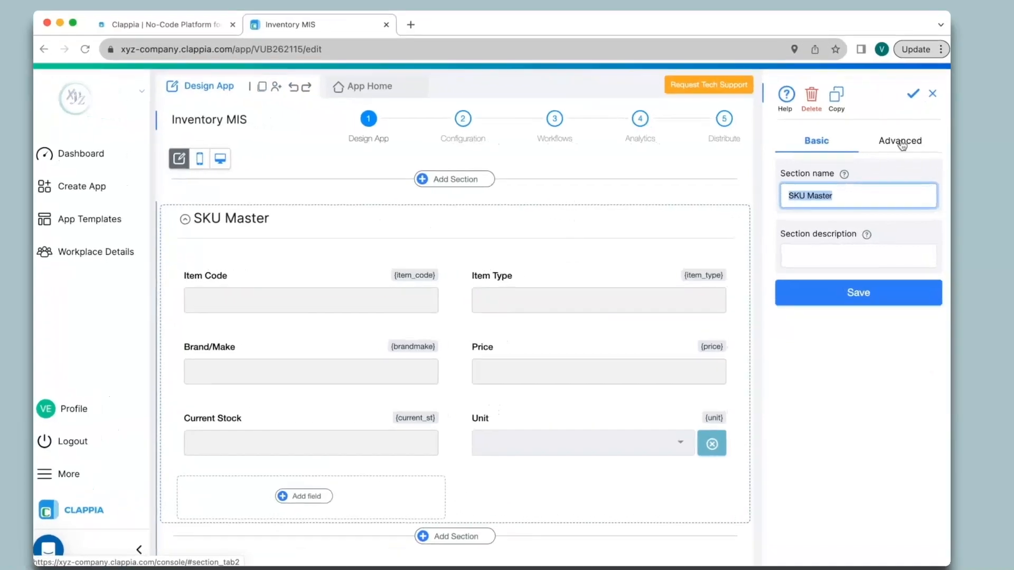
pyautogui.click(896, 147)
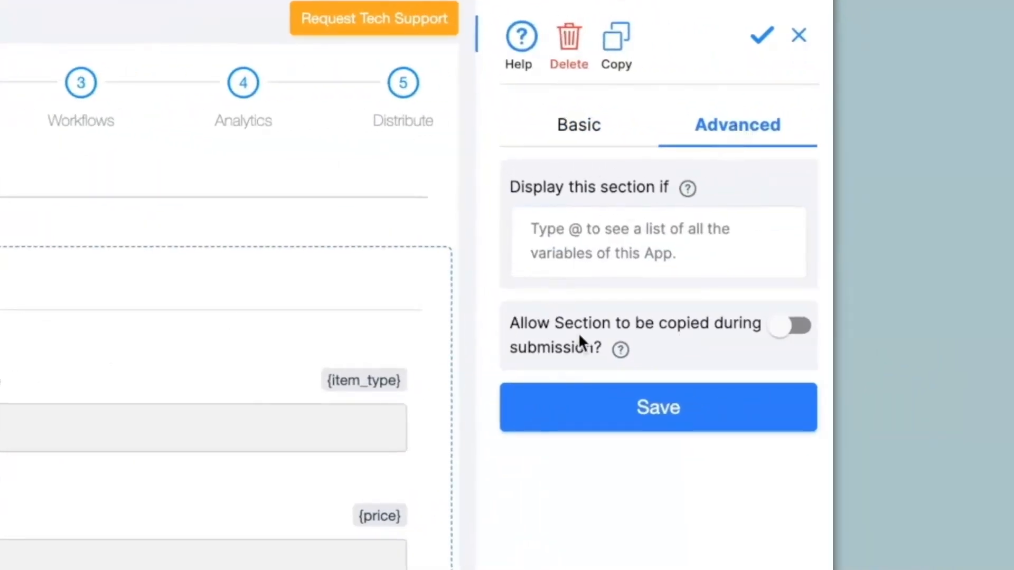
pyautogui.click(781, 334)
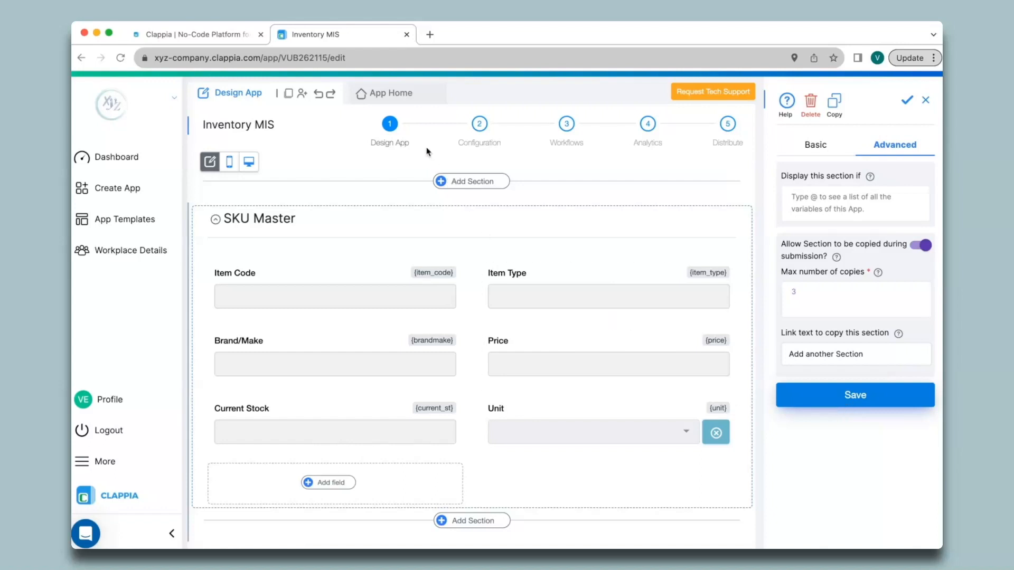
# Step: Check section copying in the Inventory MIS form by adding another SKU Master section
pyautogui.click(398, 99)
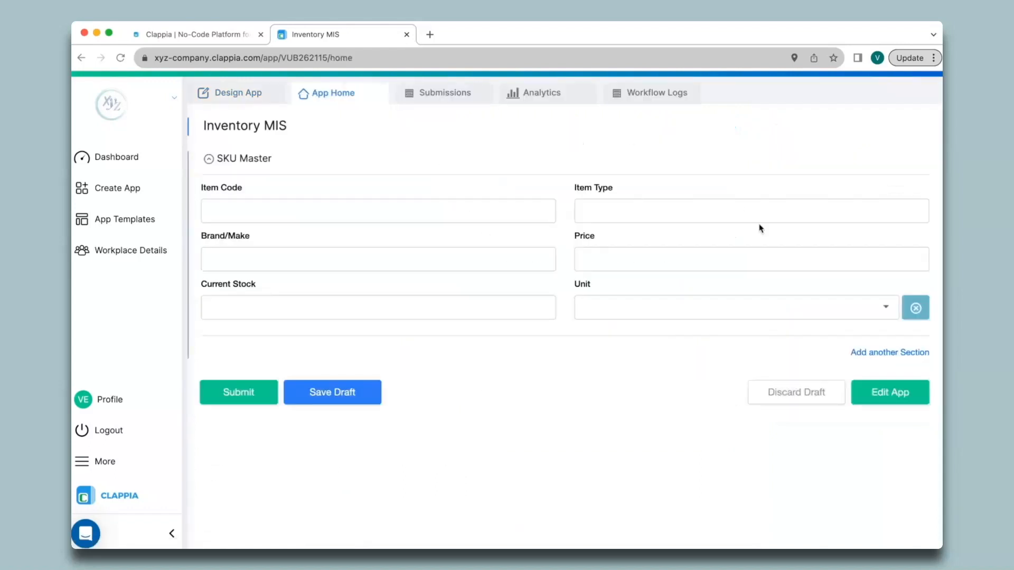
pyautogui.click(899, 358)
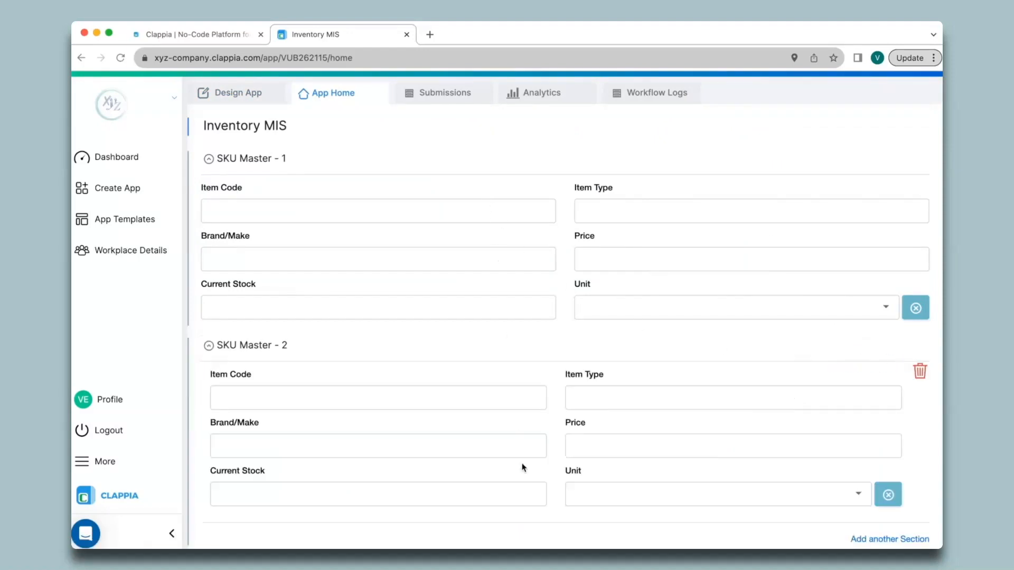
pyautogui.scroll(-1, 521, 463)
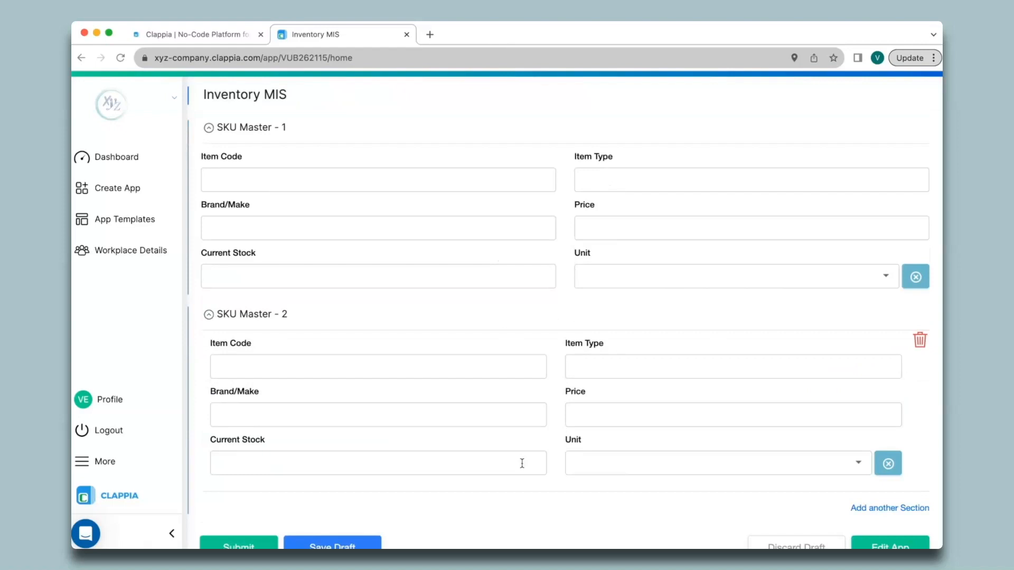
pyautogui.scroll(1, 522, 463)
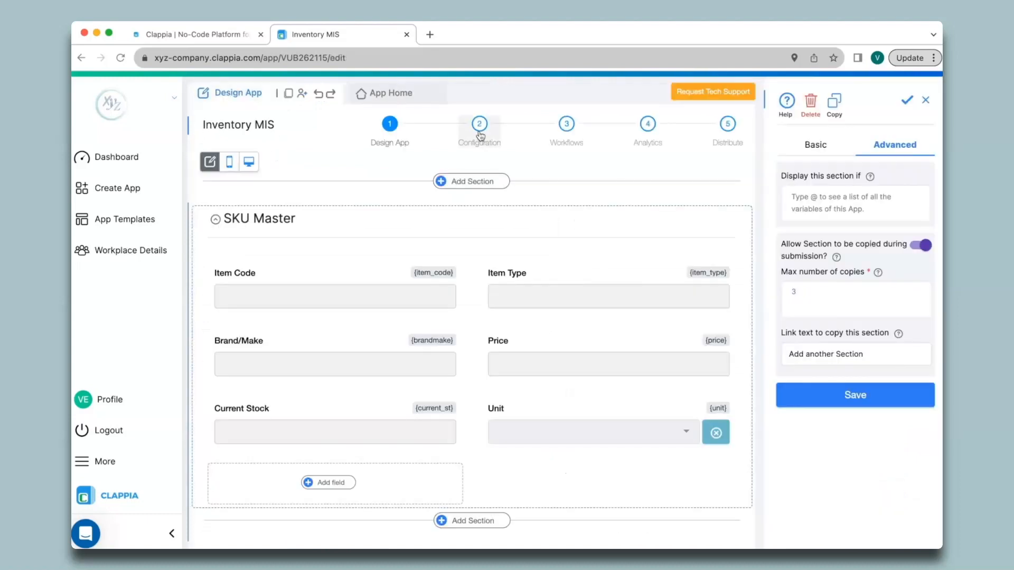
# Step: Add a print template named Item Codes in the Inventory MIS app's print settings
pyautogui.click(479, 132)
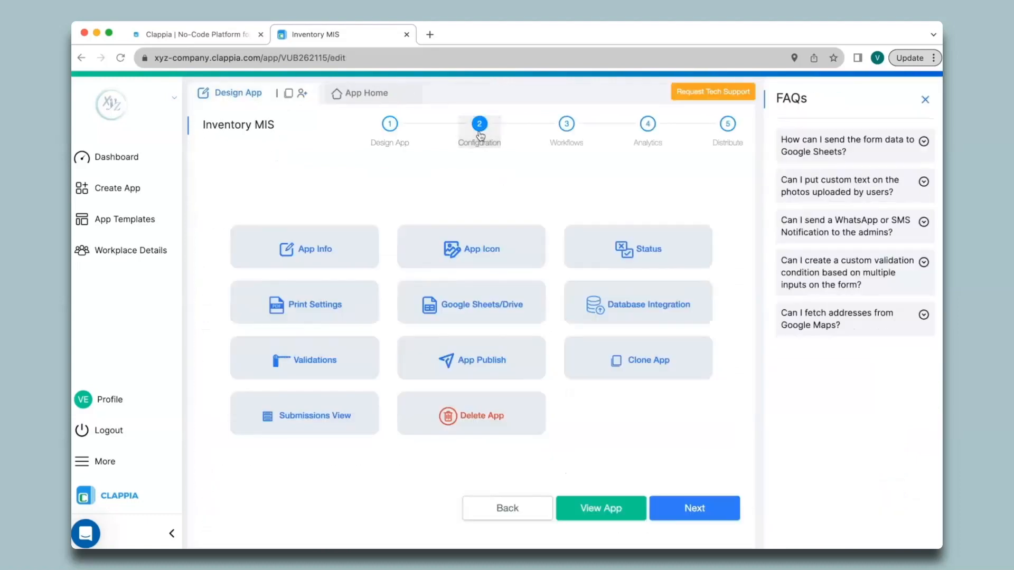
pyautogui.click(320, 316)
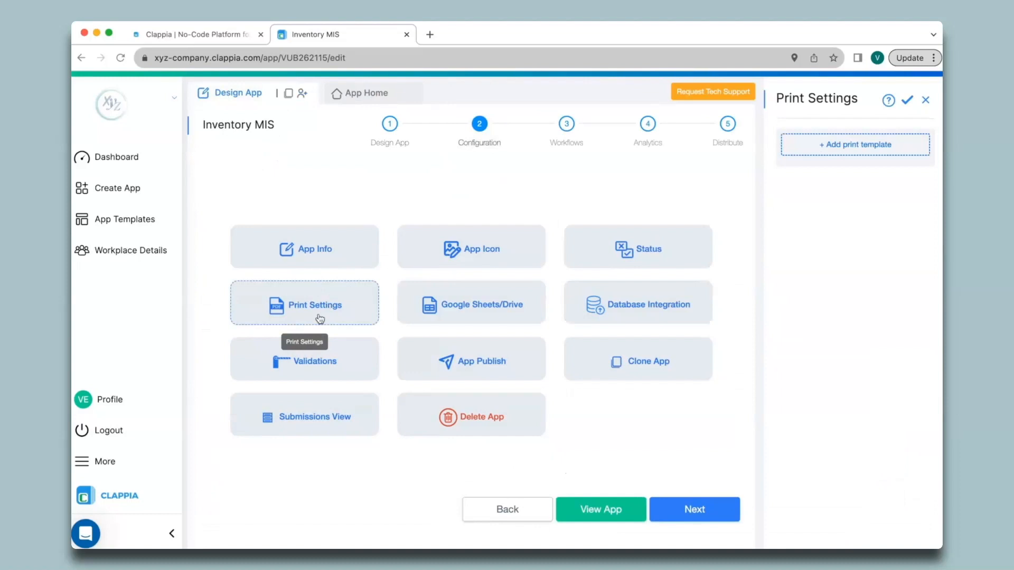
pyautogui.click(849, 150)
pyautogui.click(863, 150)
pyautogui.write('Item Codes')
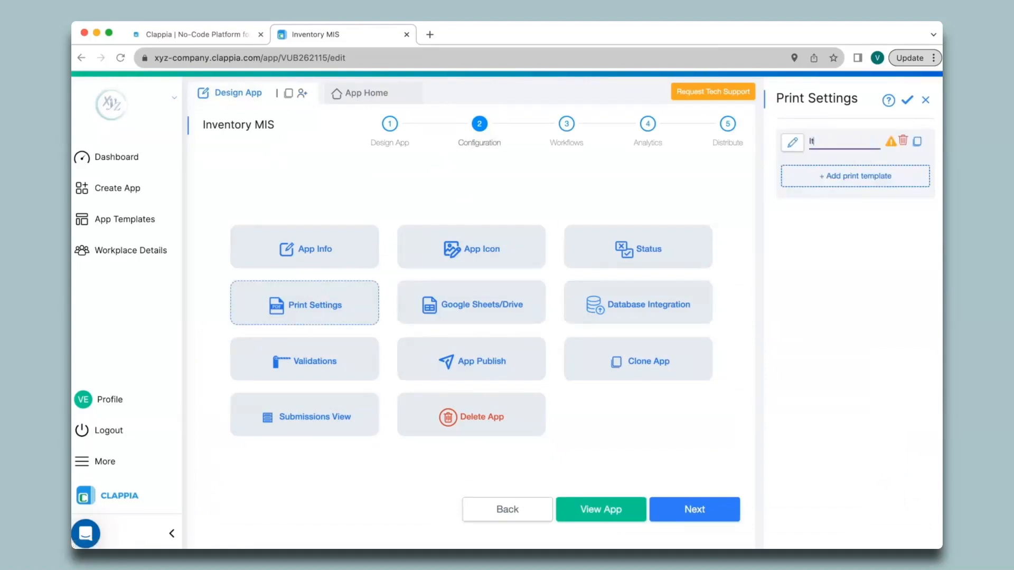
# Step: Insert a QR code for the Item Code field with section index 1 into the Item Codes print template
pyautogui.click(794, 144)
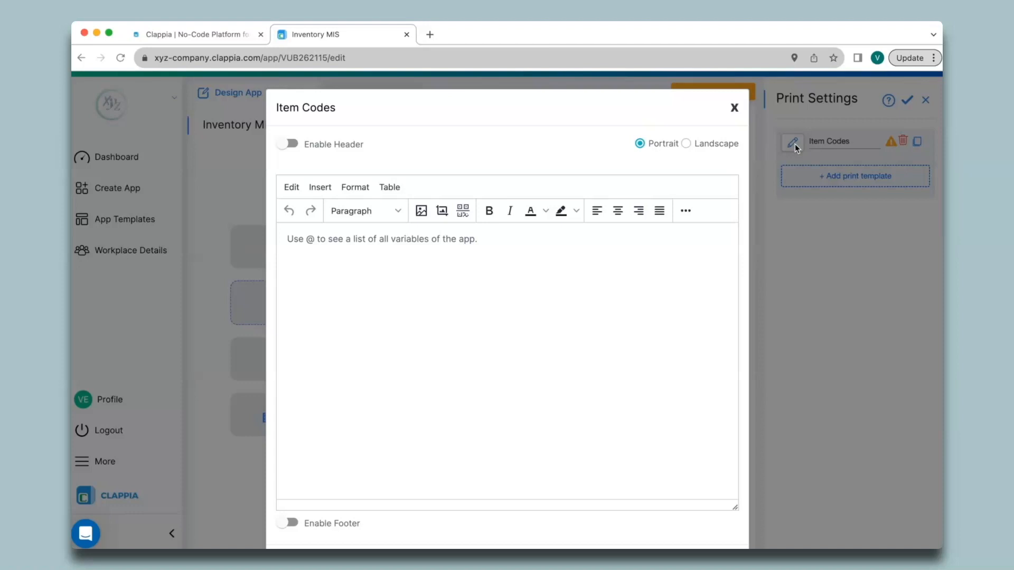
pyautogui.click(463, 212)
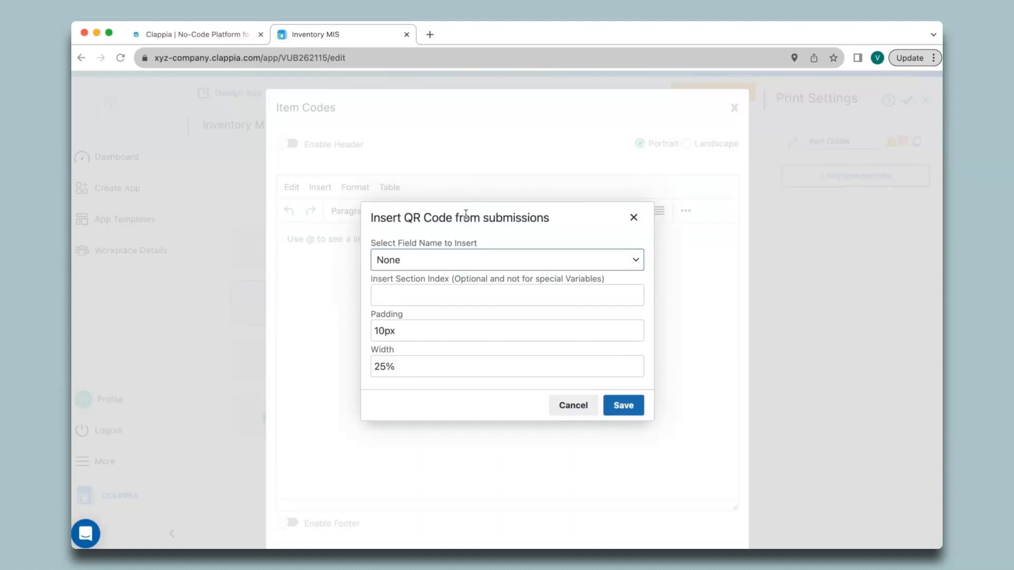
pyautogui.click(428, 261)
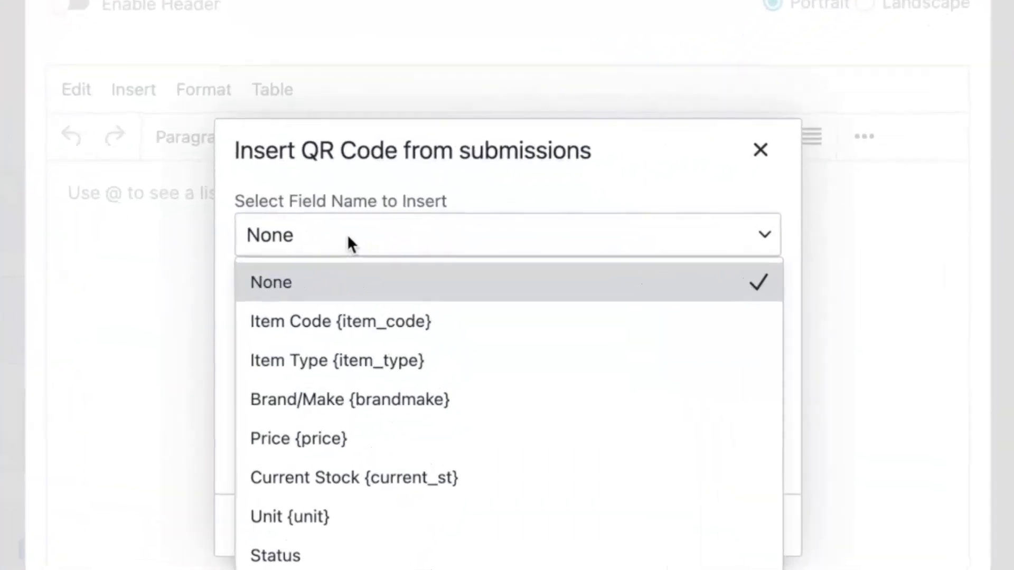
pyautogui.click(407, 330)
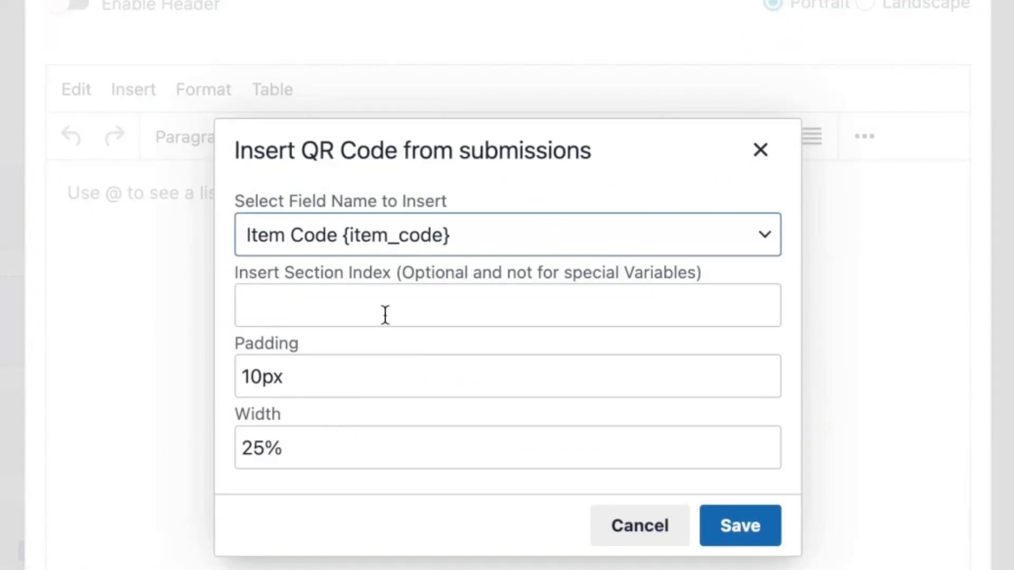
pyautogui.click(386, 316)
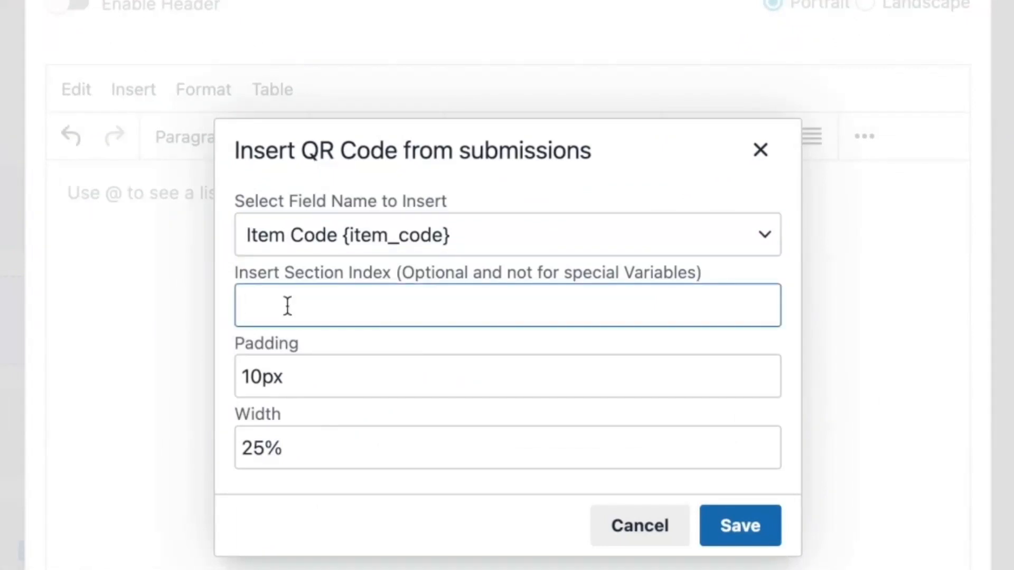
pyautogui.write('1')
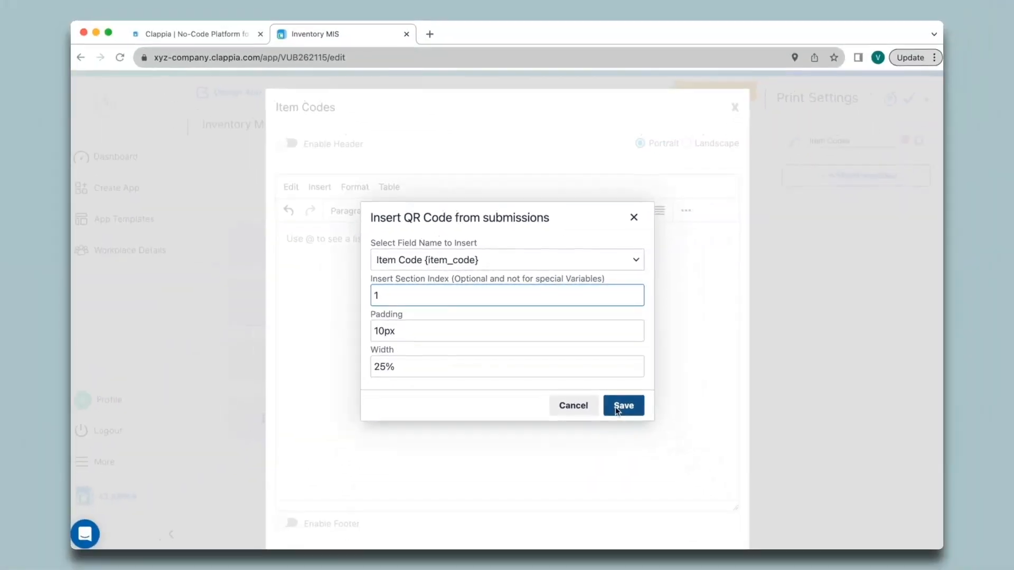
pyautogui.click(726, 526)
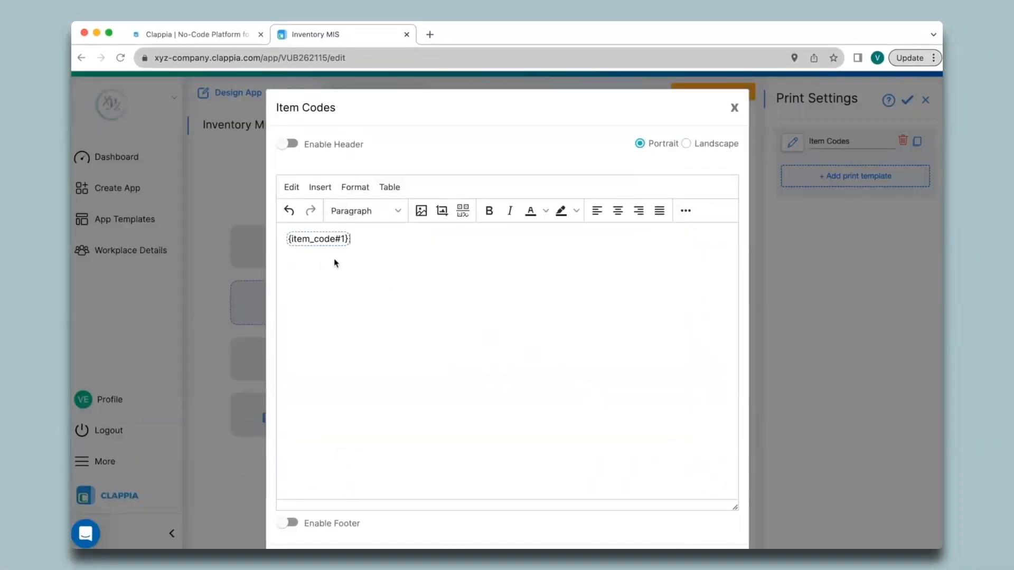
# Step: Insert a second QR code for the Item Code field with section index 2 into the template
pyautogui.click(463, 211)
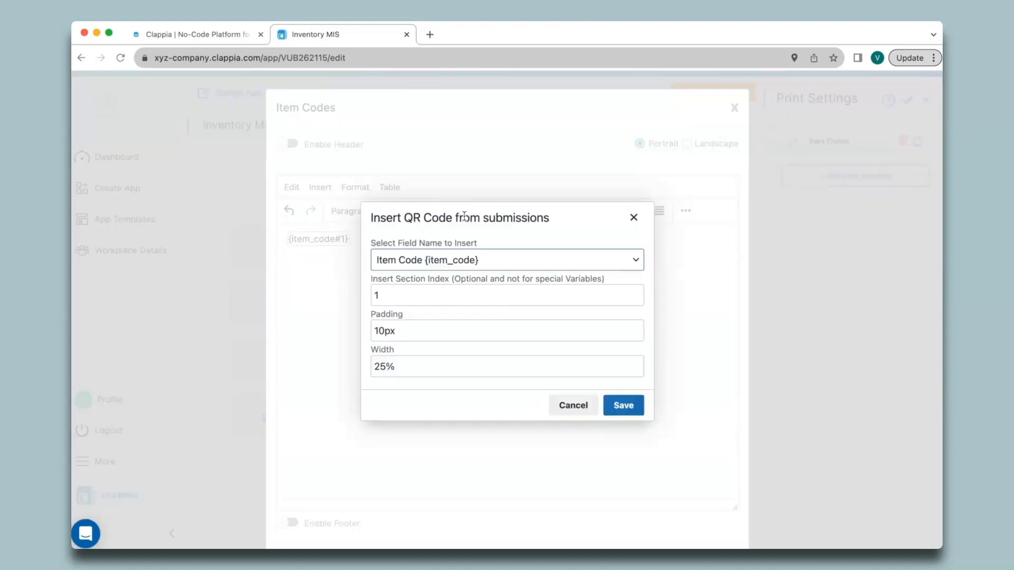
pyautogui.click(404, 297)
pyautogui.press('BackSpace')
pyautogui.write('2')
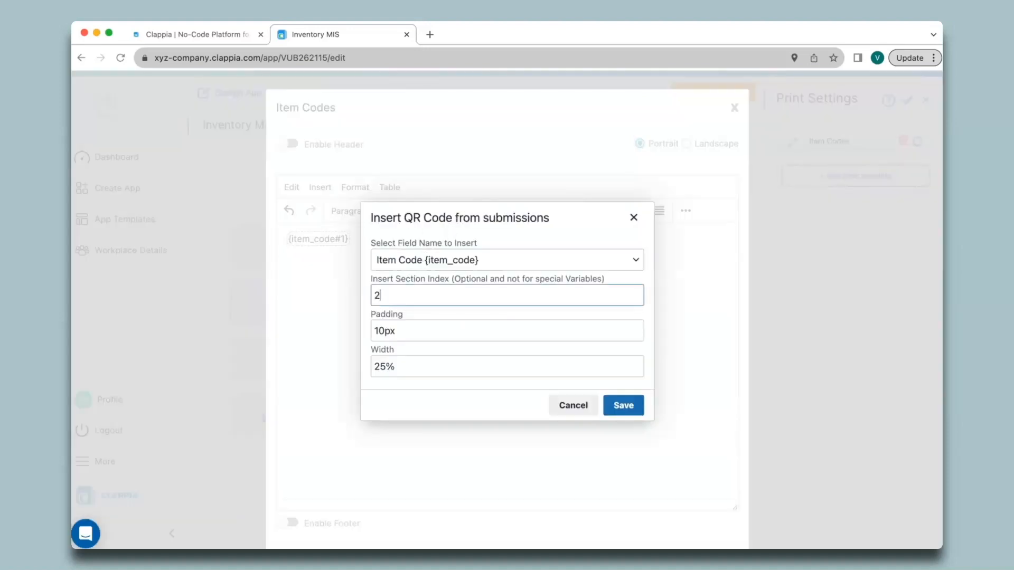
pyautogui.click(626, 410)
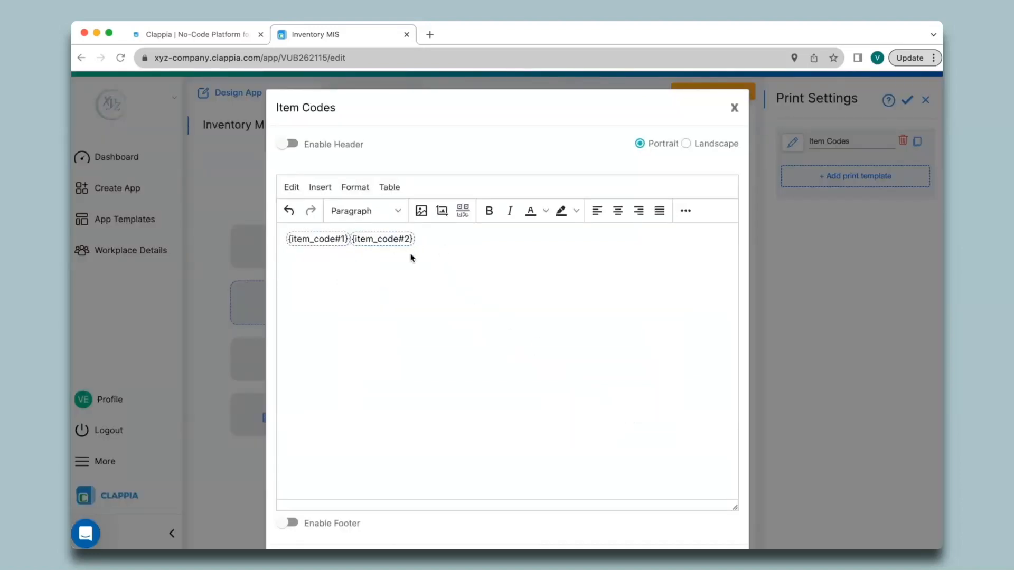
# Step: Insert a third Item Code QR code with section index 3, and save the print template
pyautogui.click(462, 211)
pyautogui.click(425, 292)
pyautogui.press('BackSpace')
pyautogui.write('3')
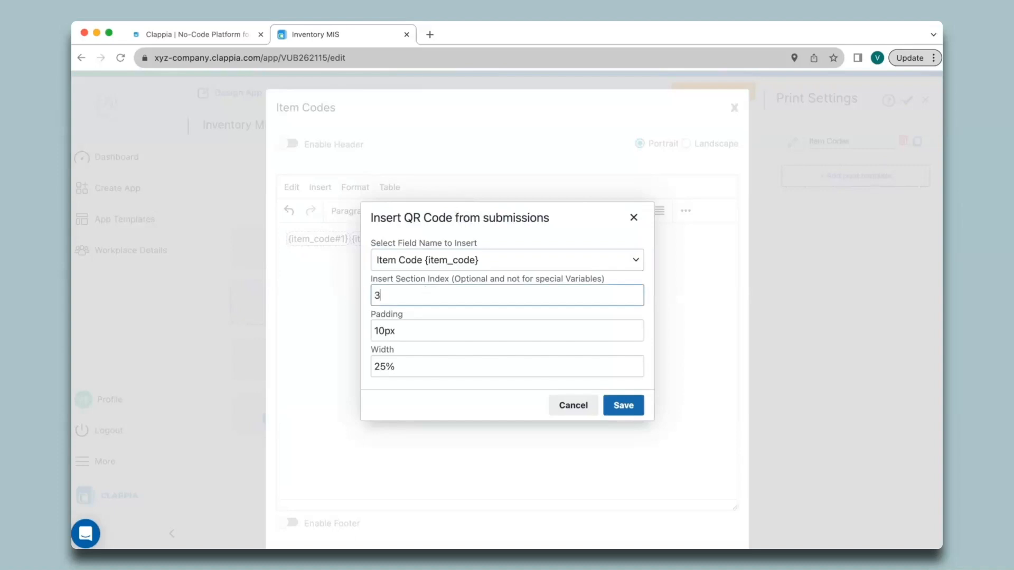
pyautogui.click(632, 412)
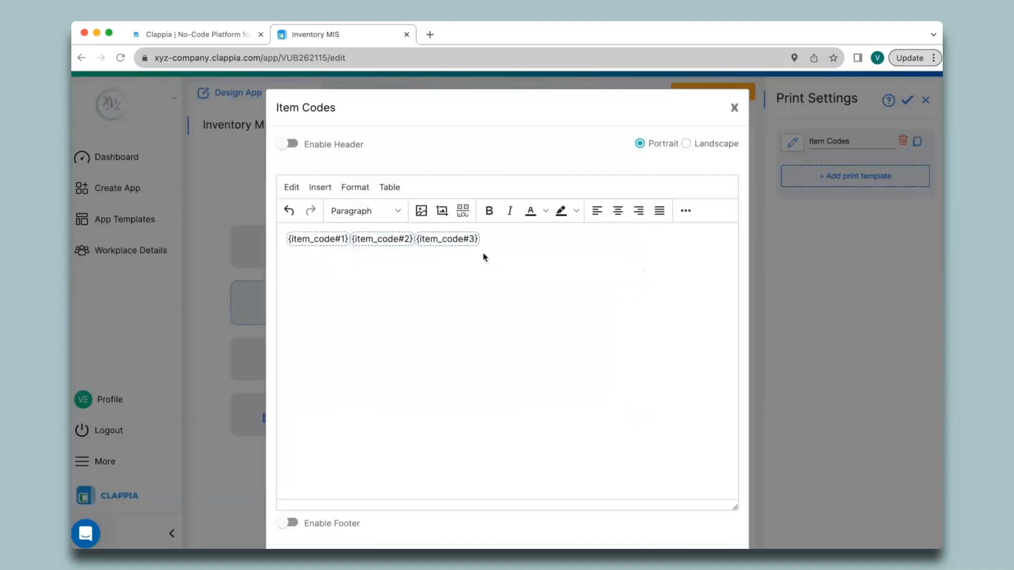
pyautogui.scroll(-2, 483, 255)
pyautogui.click(669, 507)
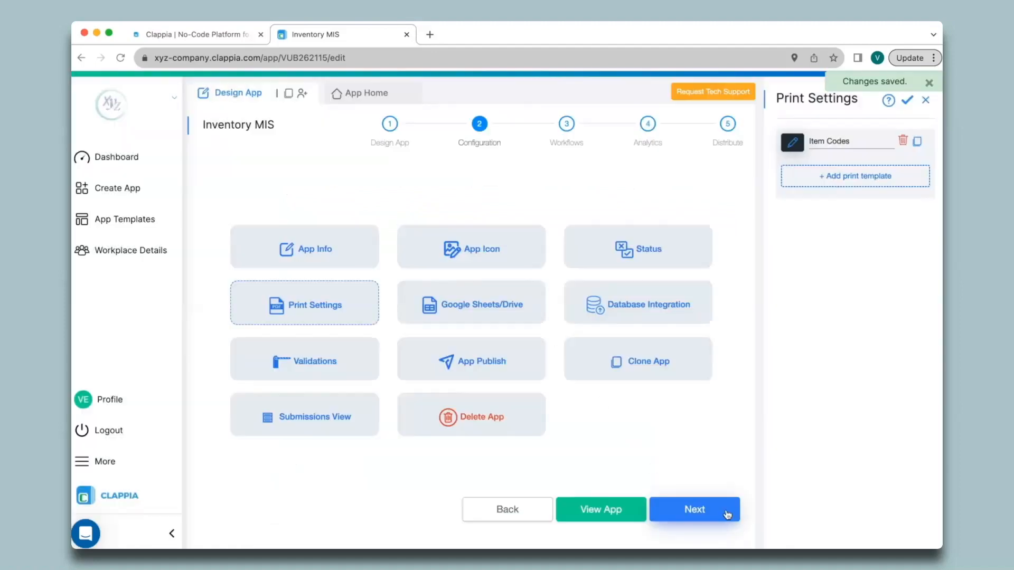
# Step: Fill the SKU Master section with item code L-HP-02, type Laptop, brand HP, price 70000, stock 5 and unit NA, and add another section
pyautogui.click(368, 99)
pyautogui.click(364, 211)
pyautogui.write('L-HP-02')
pyautogui.press('Tab')
pyautogui.write('Laptop')
pyautogui.press('Tab')
pyautogui.write('HP')
pyautogui.press('Tab')
pyautogui.write('70000')
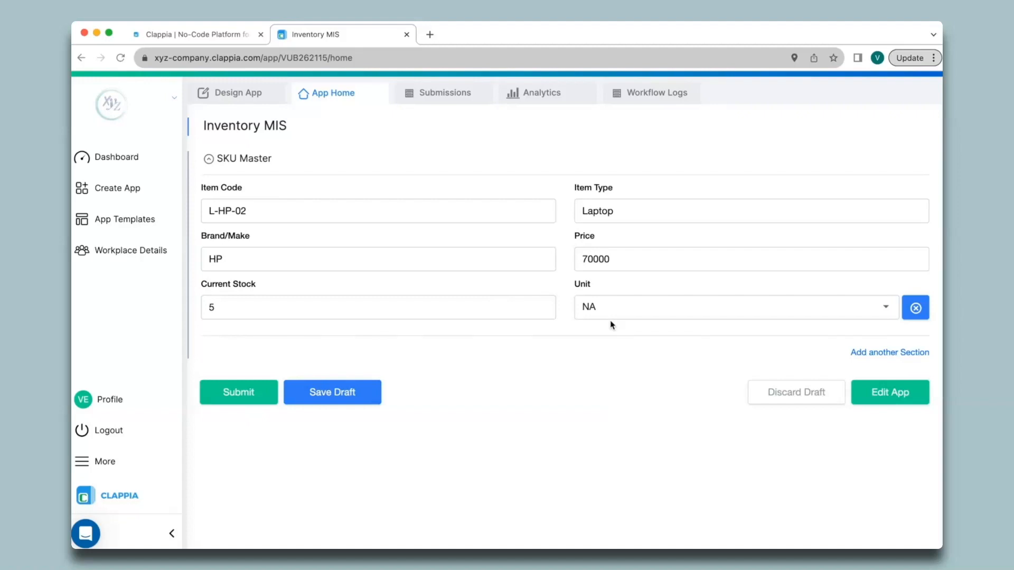
pyautogui.click(897, 353)
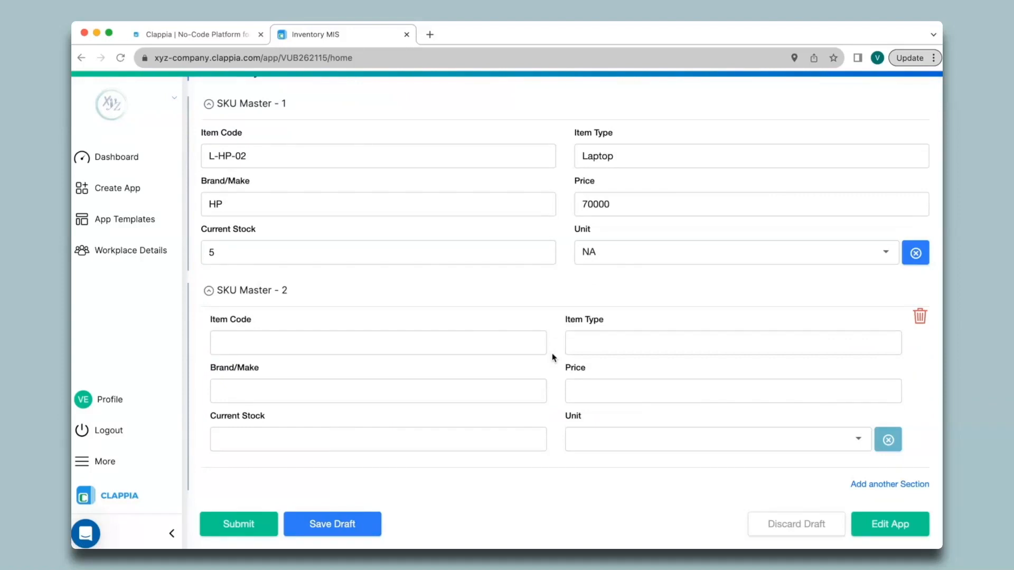
# Step: Fill the second SKU Master section with item code L-Dell-01, type Laptop, brand Dell, price 60000, stock 5 and unit NA, and add another section
pyautogui.click(423, 344)
pyautogui.write('L-Dell-01')
pyautogui.click(607, 343)
pyautogui.write('Laptop')
pyautogui.click(416, 389)
pyautogui.write('Dell')
pyautogui.click(608, 391)
pyautogui.write('60000')
pyautogui.click(594, 441)
pyautogui.click(593, 476)
pyautogui.click(890, 485)
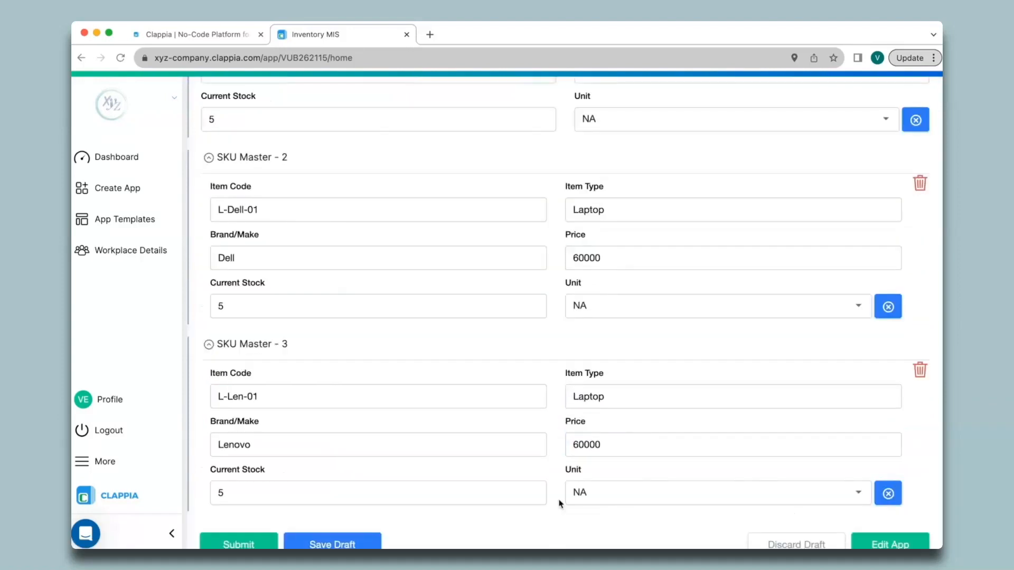
# Step: Review the three filled SKU Master sections and submit the Inventory MIS entry
pyautogui.scroll(2, 561, 503)
pyautogui.scroll(-4, 561, 503)
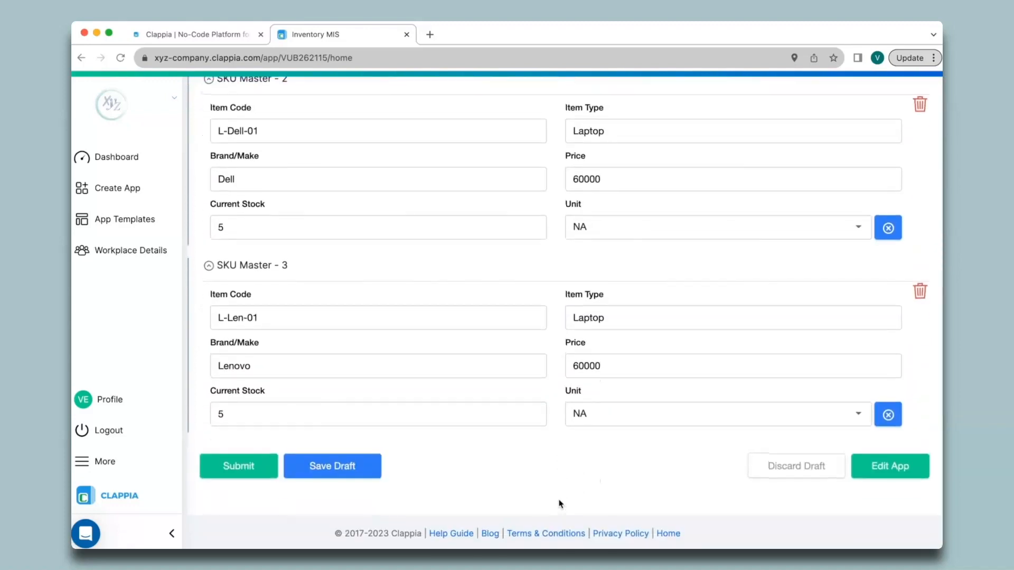
pyautogui.click(244, 468)
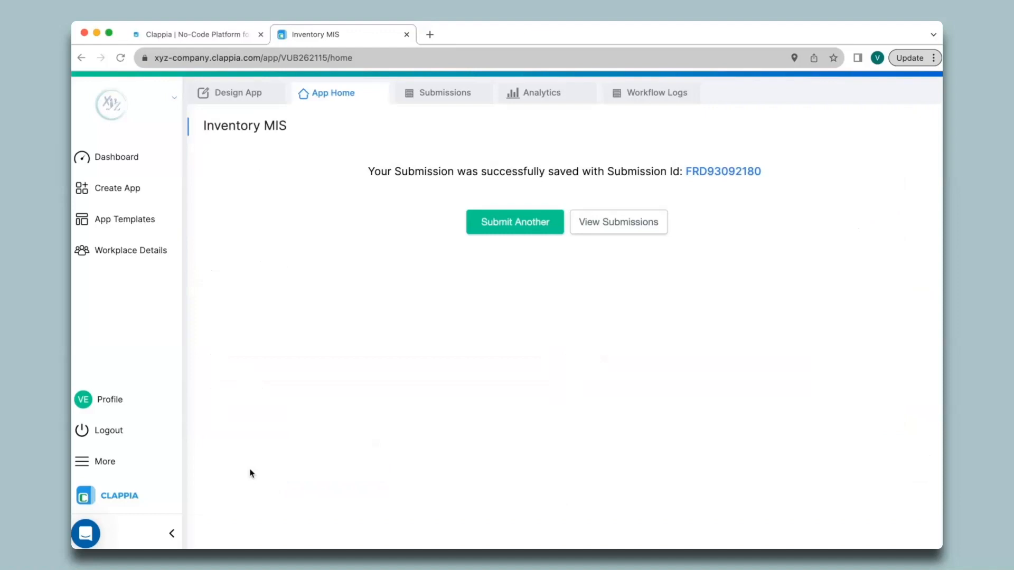
# Step: Open the newest Inventory MIS submission, expand its SKU Master sections and examine the item details in all three
pyautogui.click(442, 96)
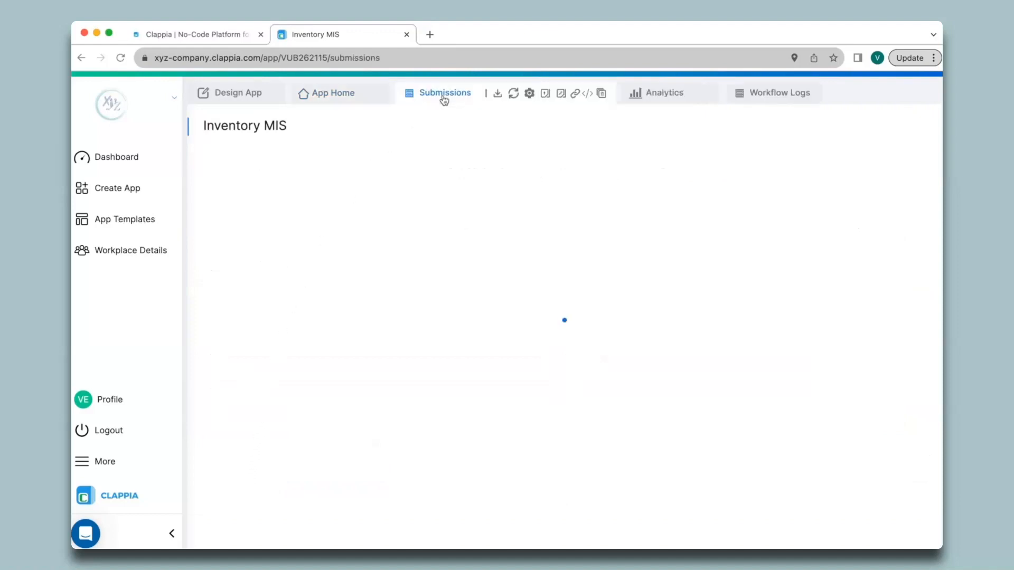
pyautogui.click(415, 216)
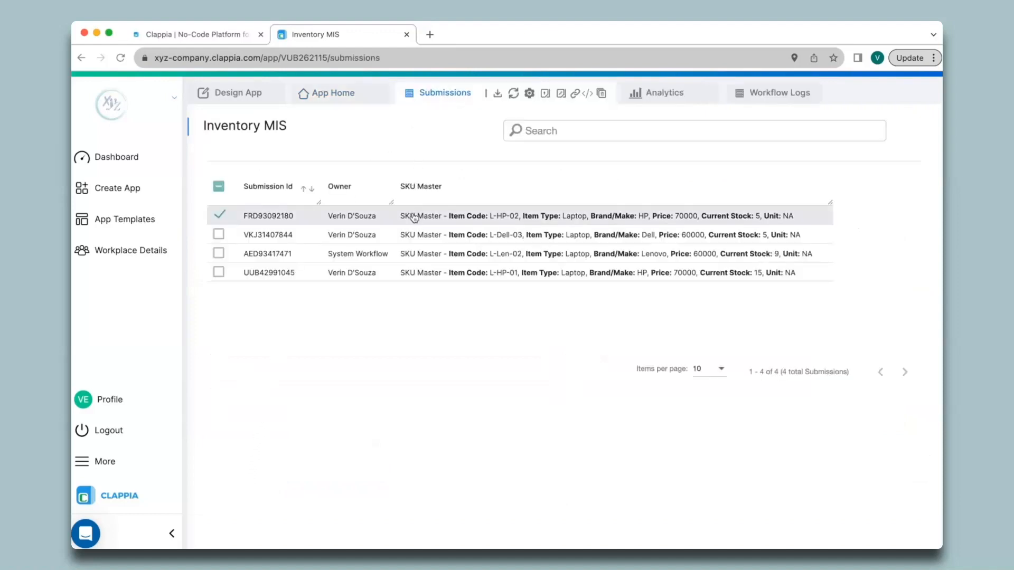
pyautogui.click(703, 483)
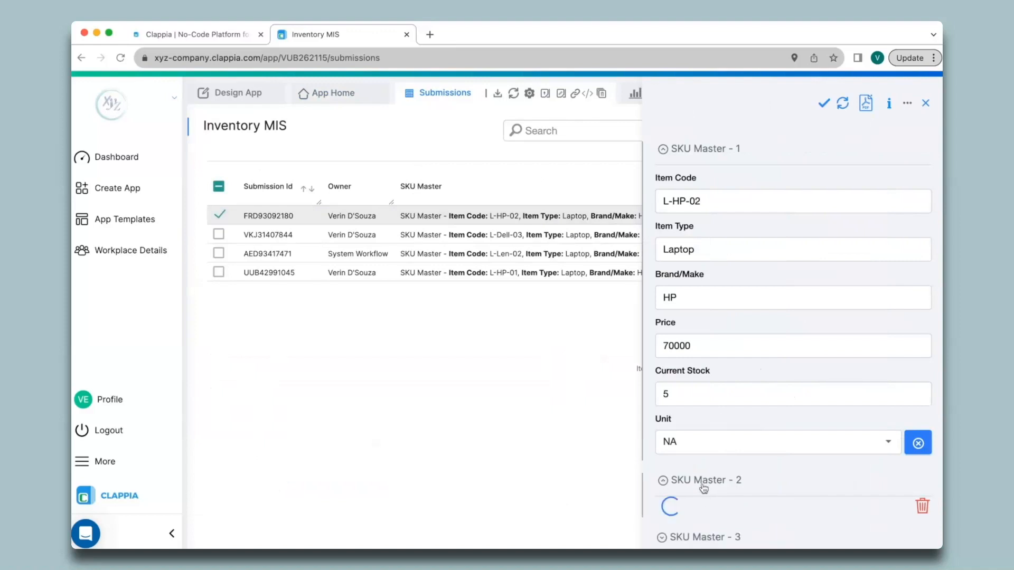
pyautogui.scroll(-3, 703, 487)
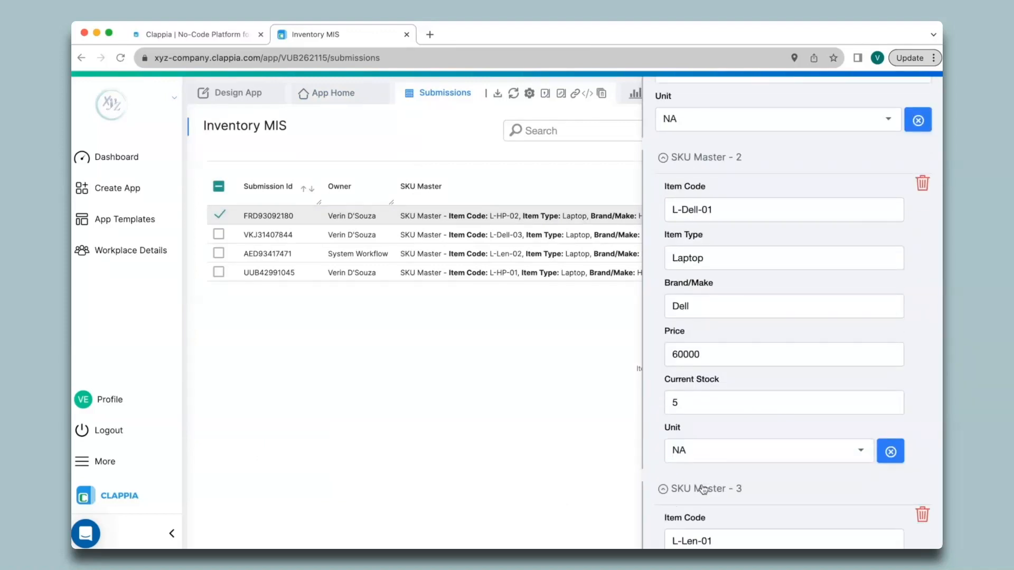
pyautogui.scroll(-5, 703, 475)
pyautogui.scroll(10, 728, 297)
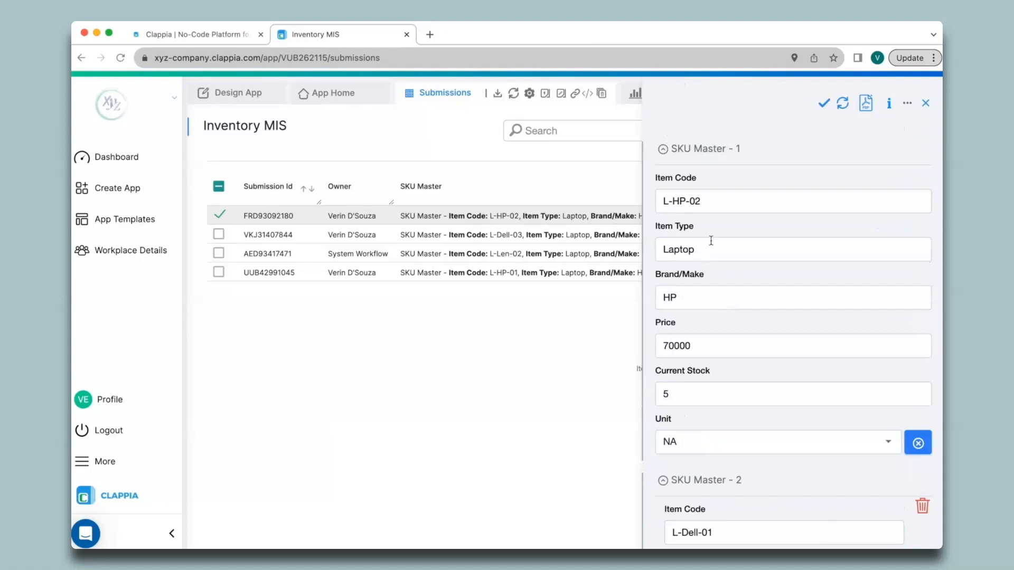
pyautogui.scroll(-3, 708, 244)
pyautogui.scroll(3, 820, 137)
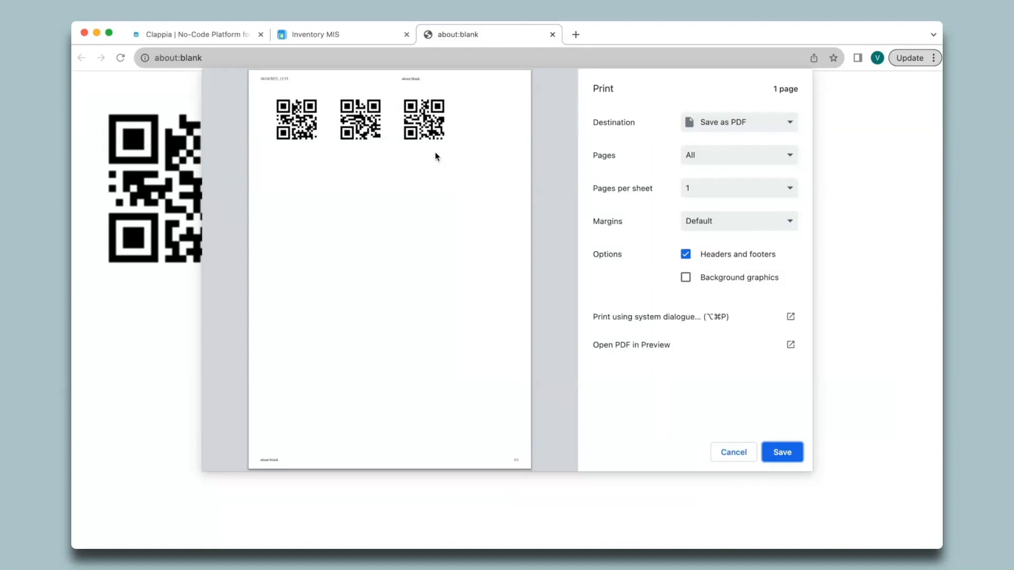
# Step: Close the QR code print preview and the open submission, and return to the Inventory MIS app's design configuration
pyautogui.click(552, 35)
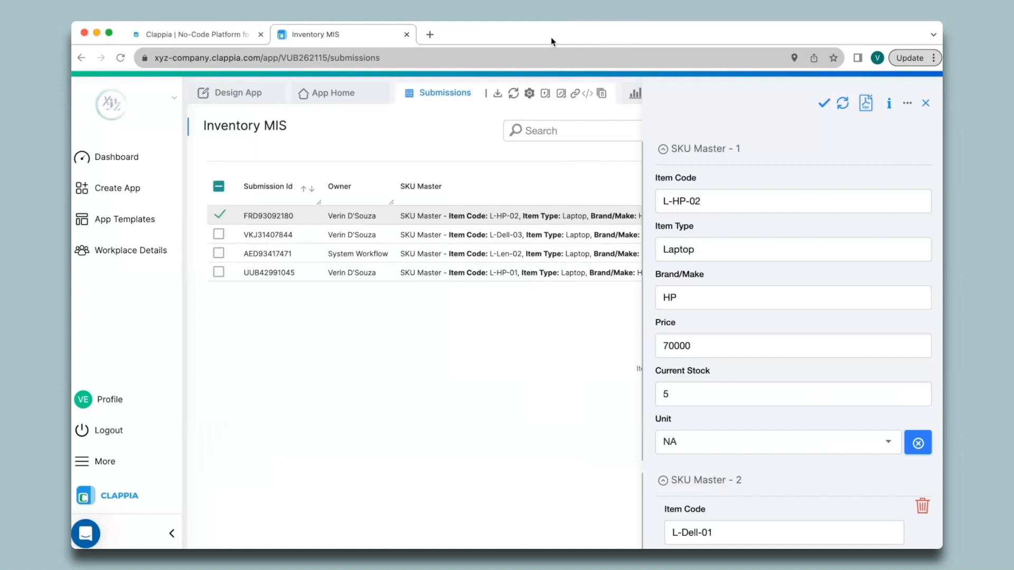
pyautogui.click(926, 104)
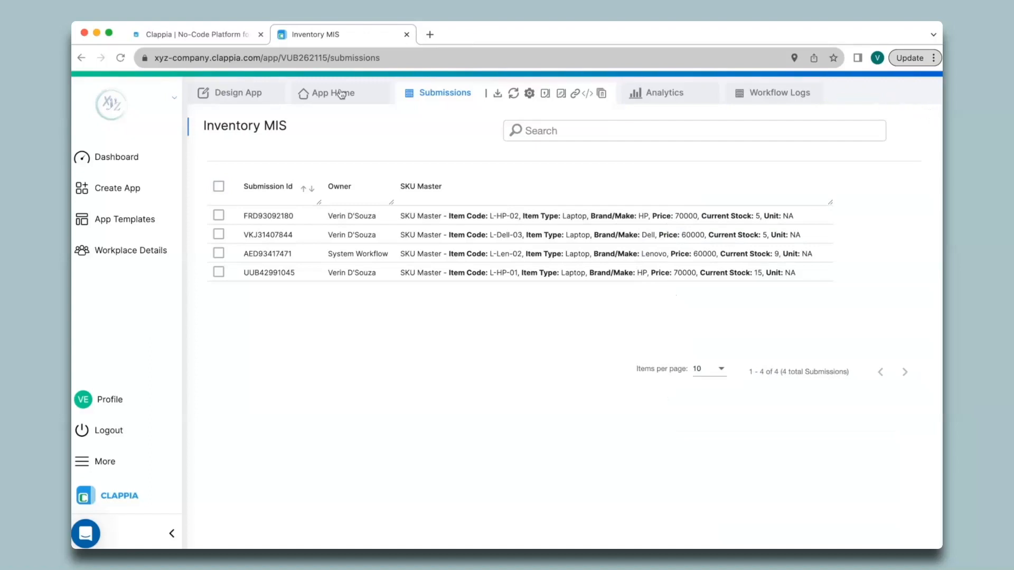
pyautogui.click(241, 96)
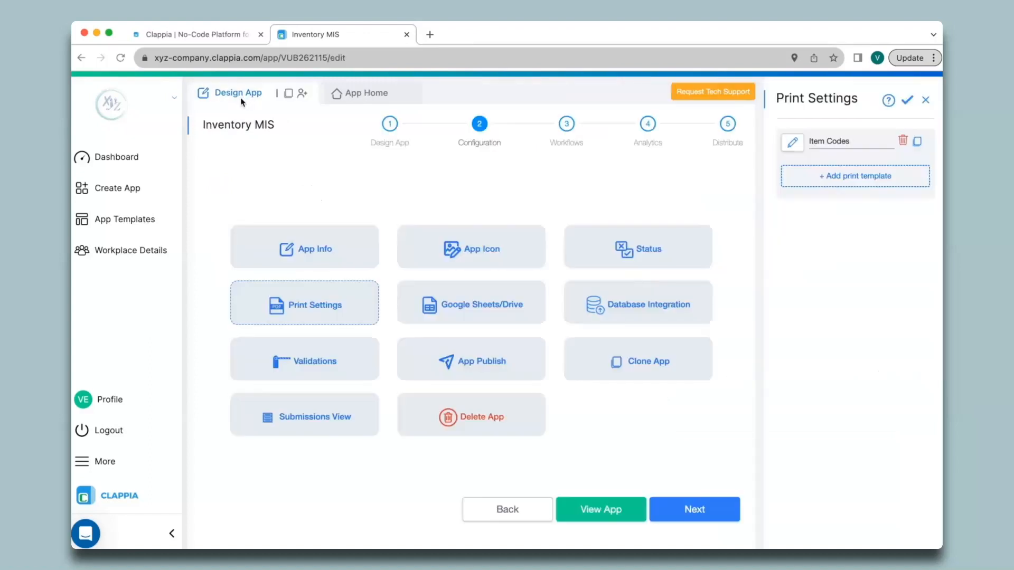